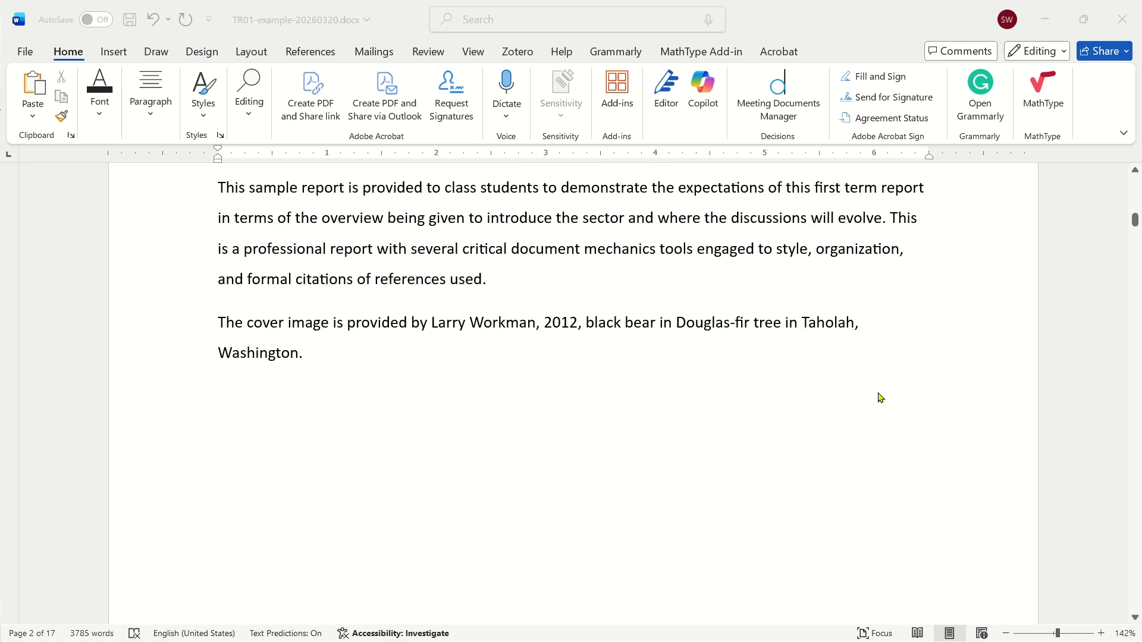
Review the report's front matter: table of contents, List of Figures, List of Tables, Acronyms Used and the roman page numbering
scroll(887, 403, down, 15)
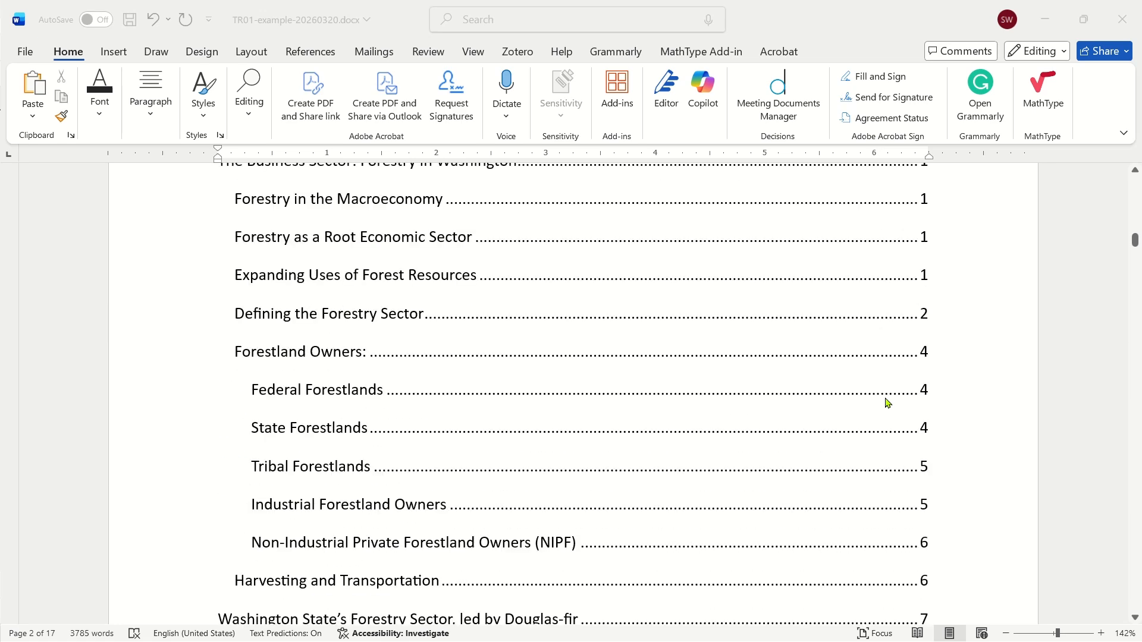
scroll(885, 404, down, 15)
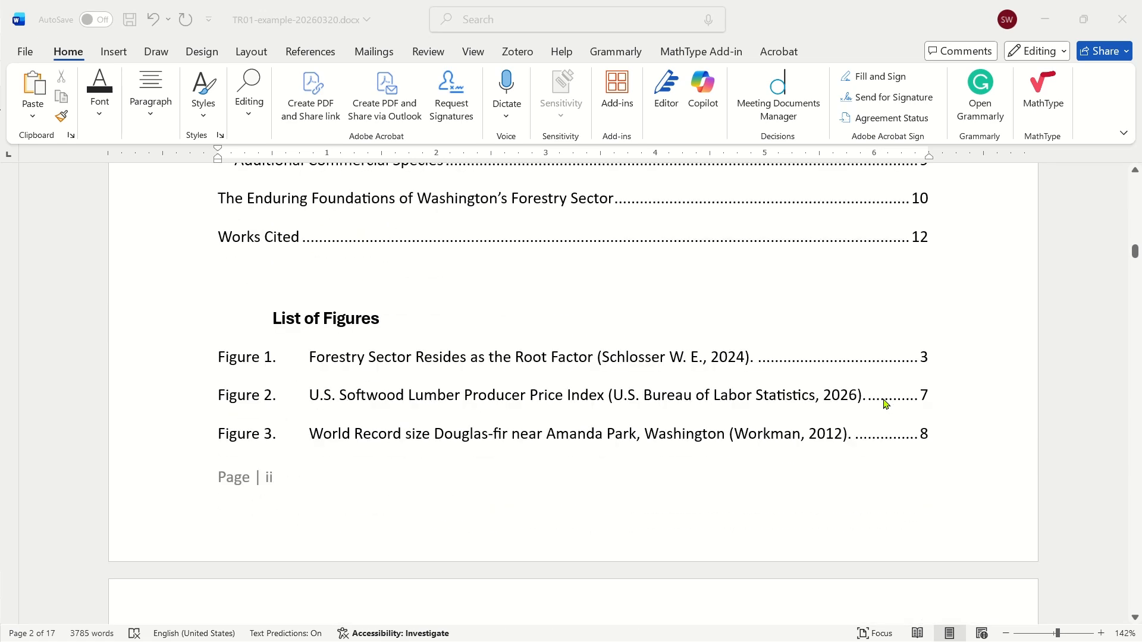
scroll(883, 405, down, 5)
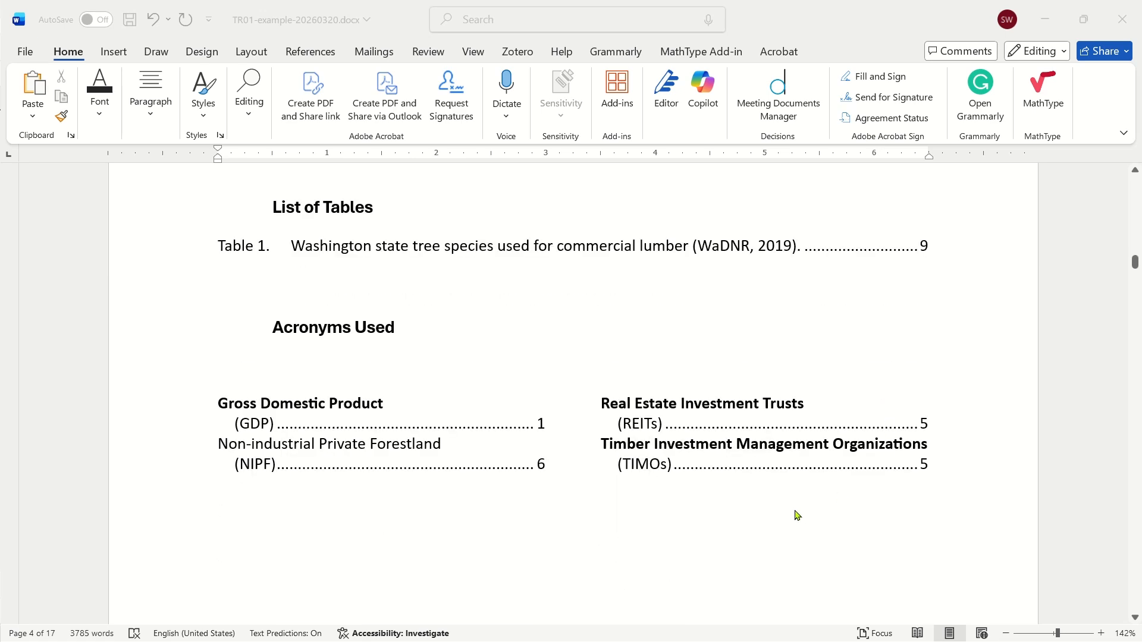
scroll(797, 515, down, 8)
scroll(607, 475, down, 8)
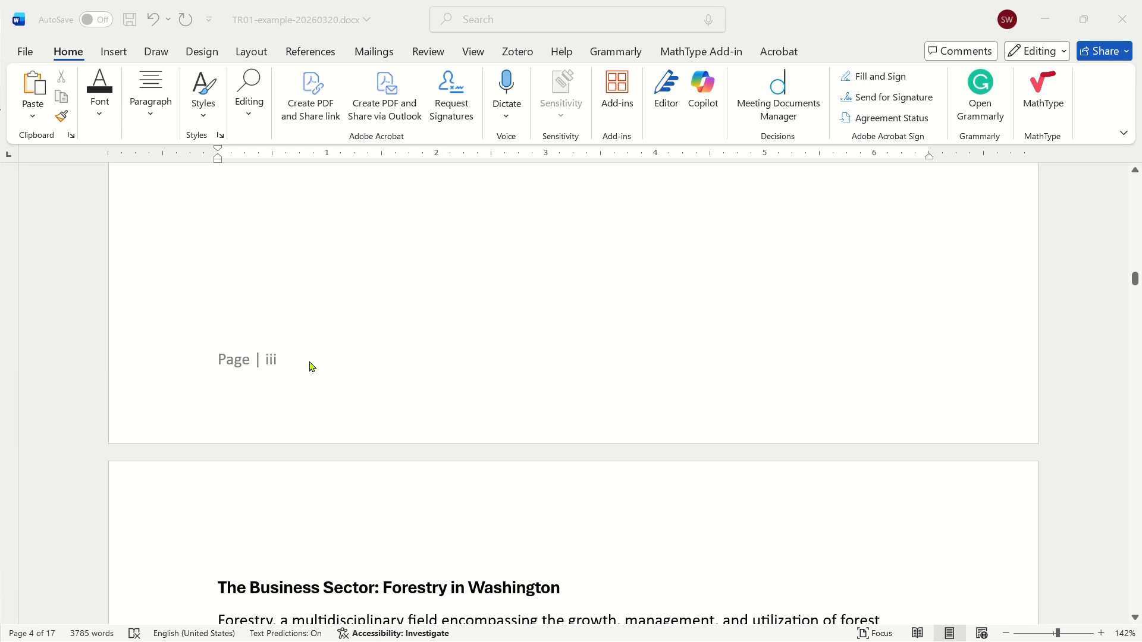
Examine the headings, in-text citations and cross-references from "The Business Sector: Forestry in Washington" through the Figure 1 diagram
scroll(310, 367, down, 10)
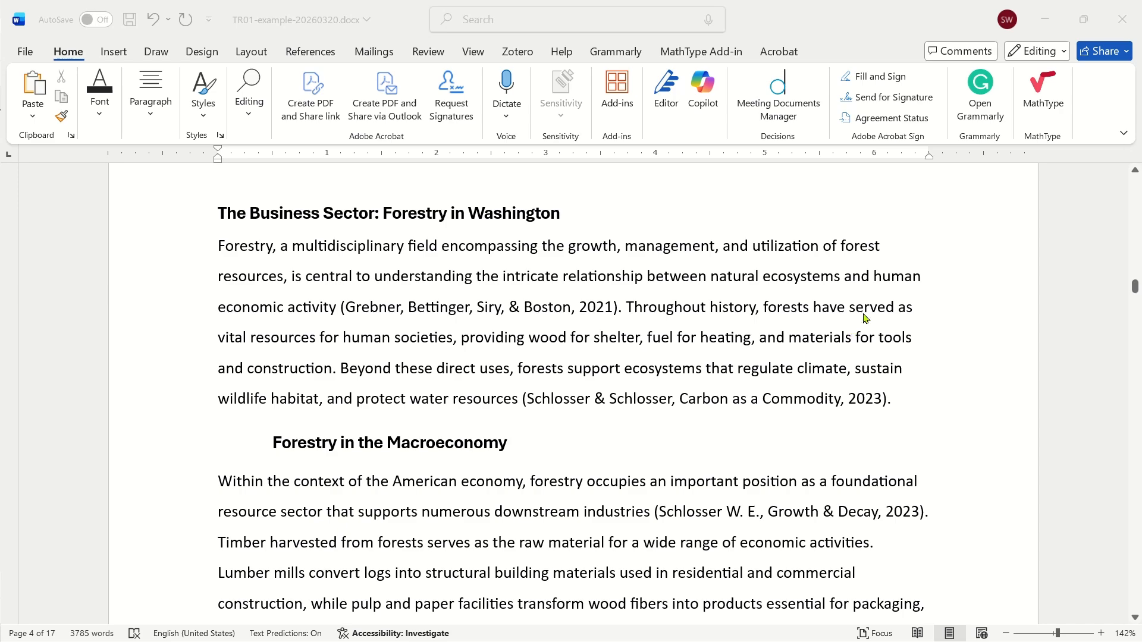
scroll(885, 303, down, 17)
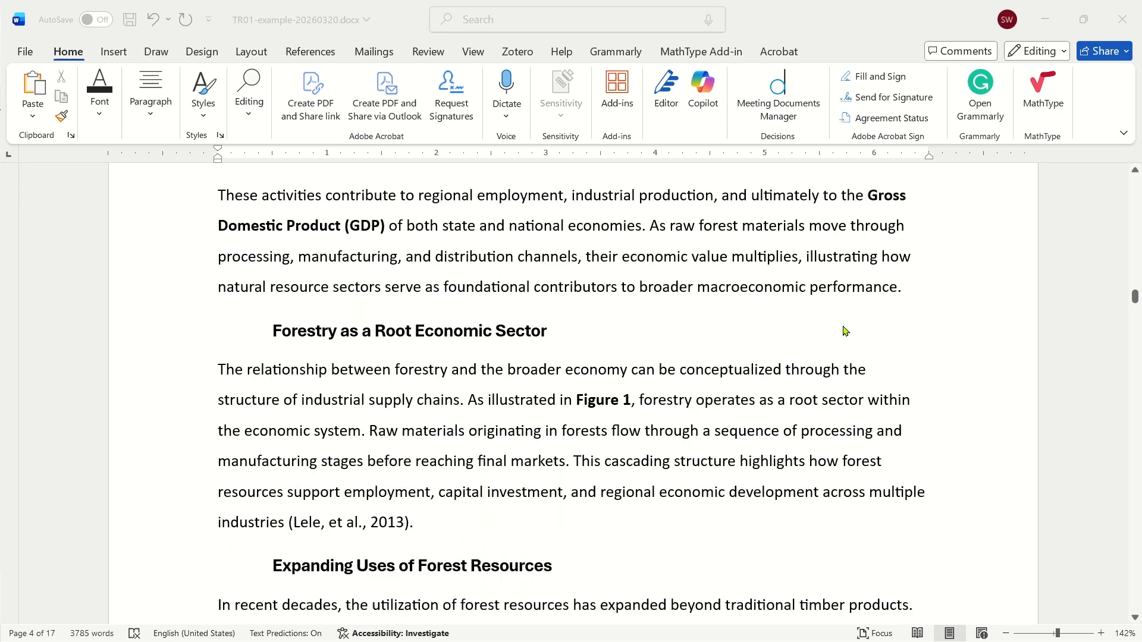
scroll(733, 344, down, 6)
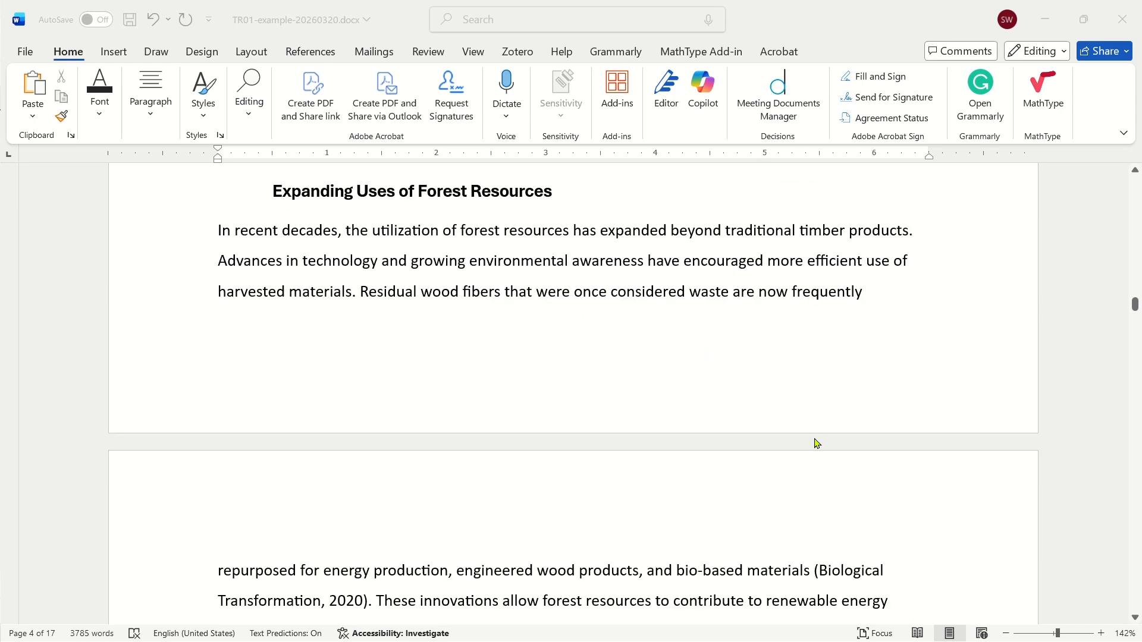
scroll(816, 443, down, 20)
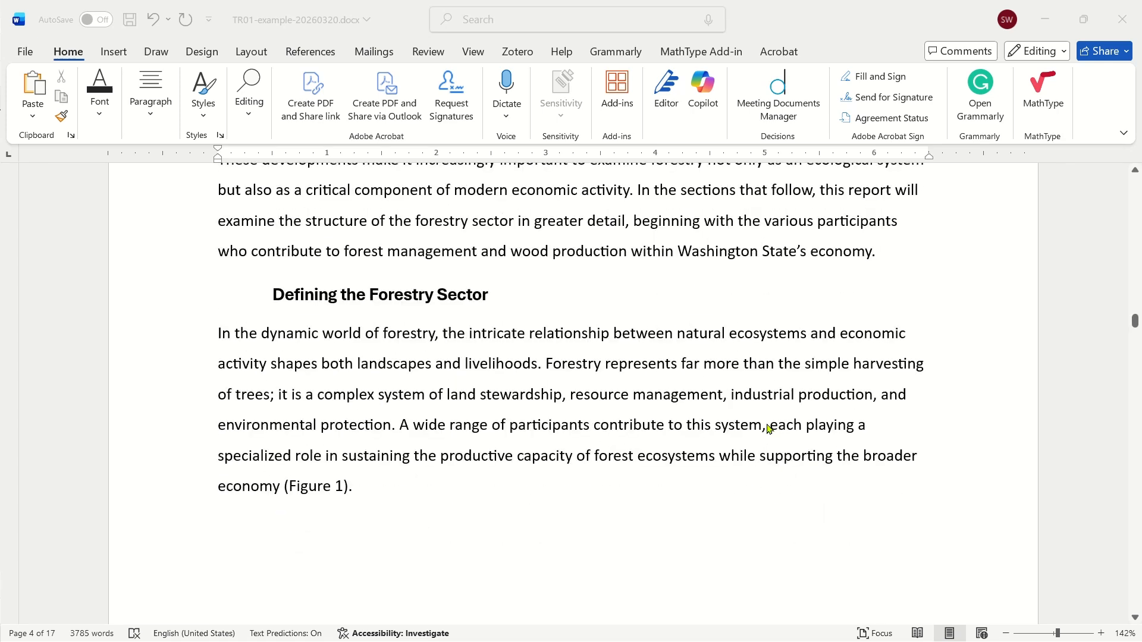
scroll(740, 429, down, 10)
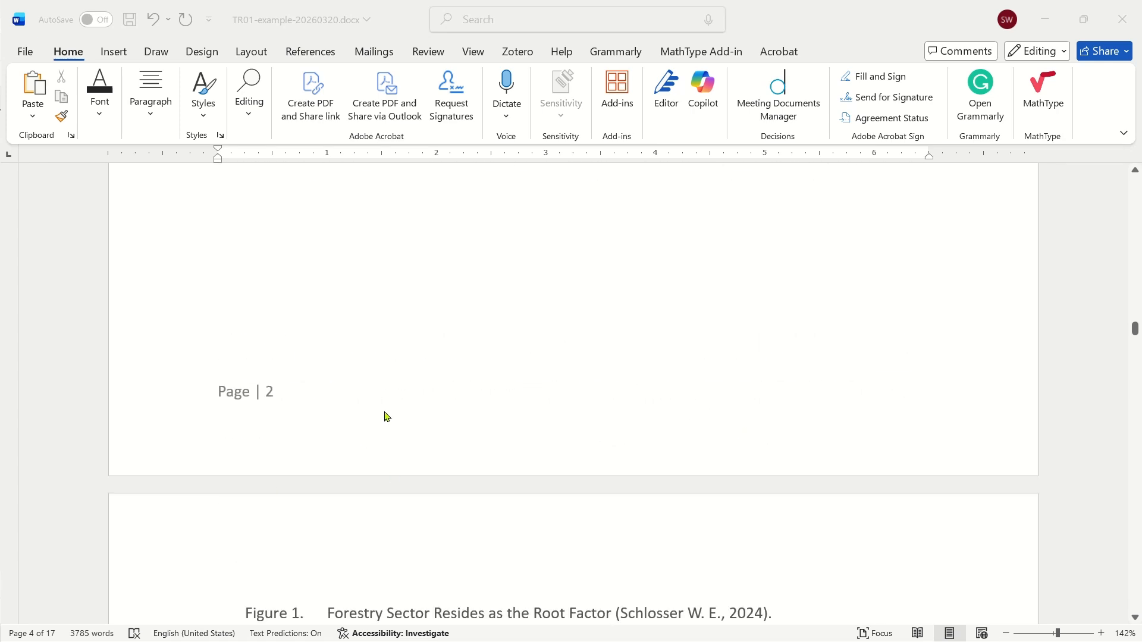
scroll(351, 413, down, 10)
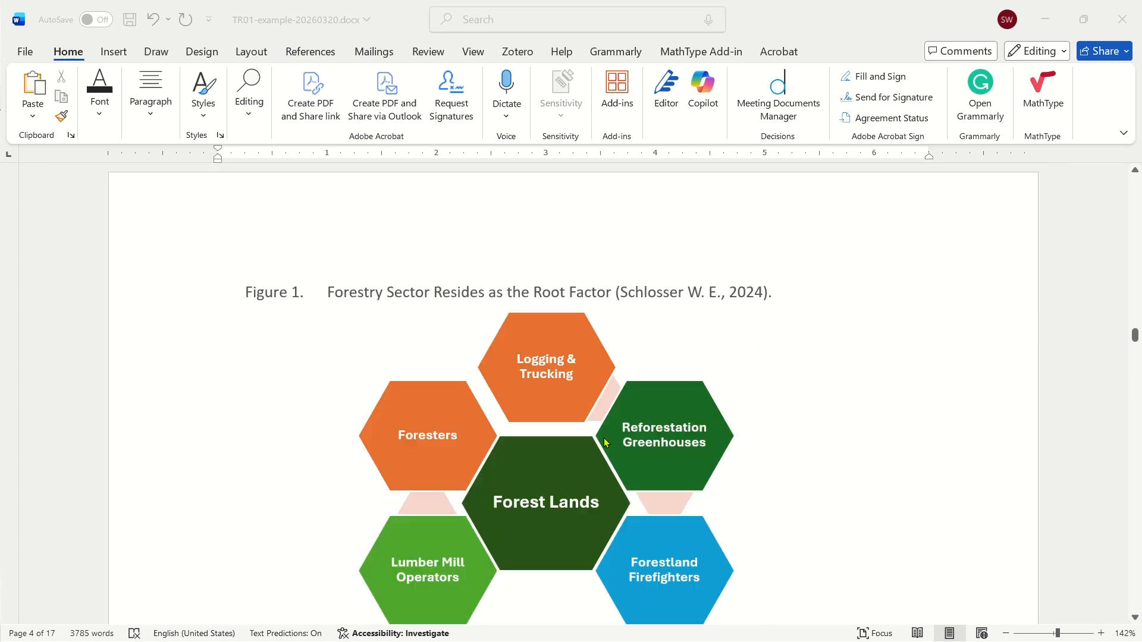
click(592, 231)
scroll(773, 345, down, 20)
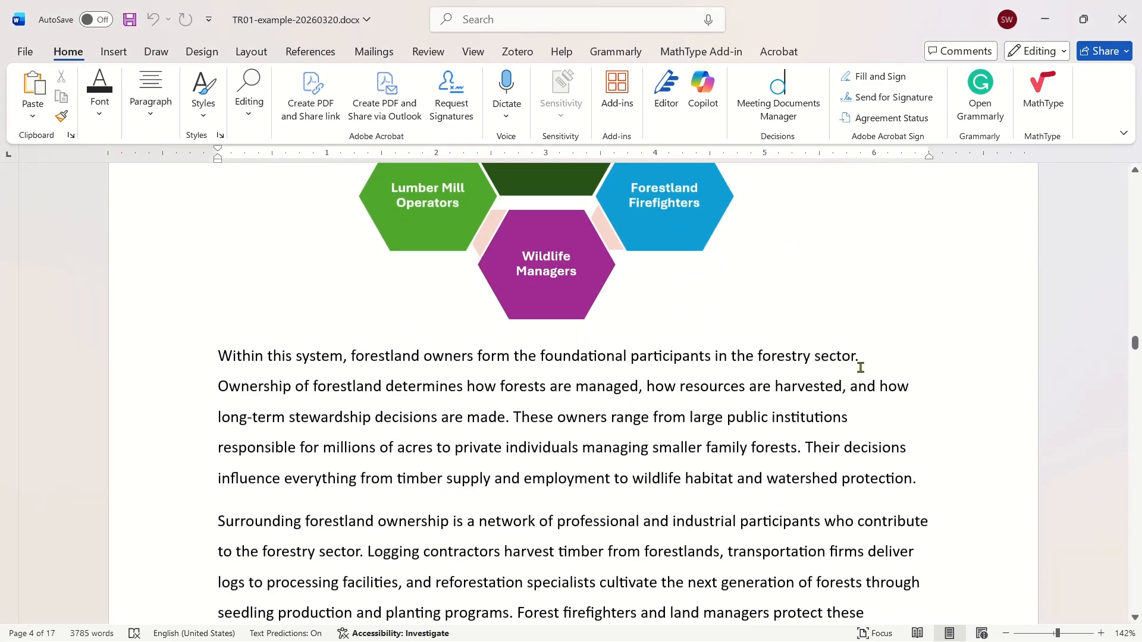
Look through the Forestland Owners section and its federal, state, tribal, industrial and non-industrial private subsections
scroll(905, 354, down, 15)
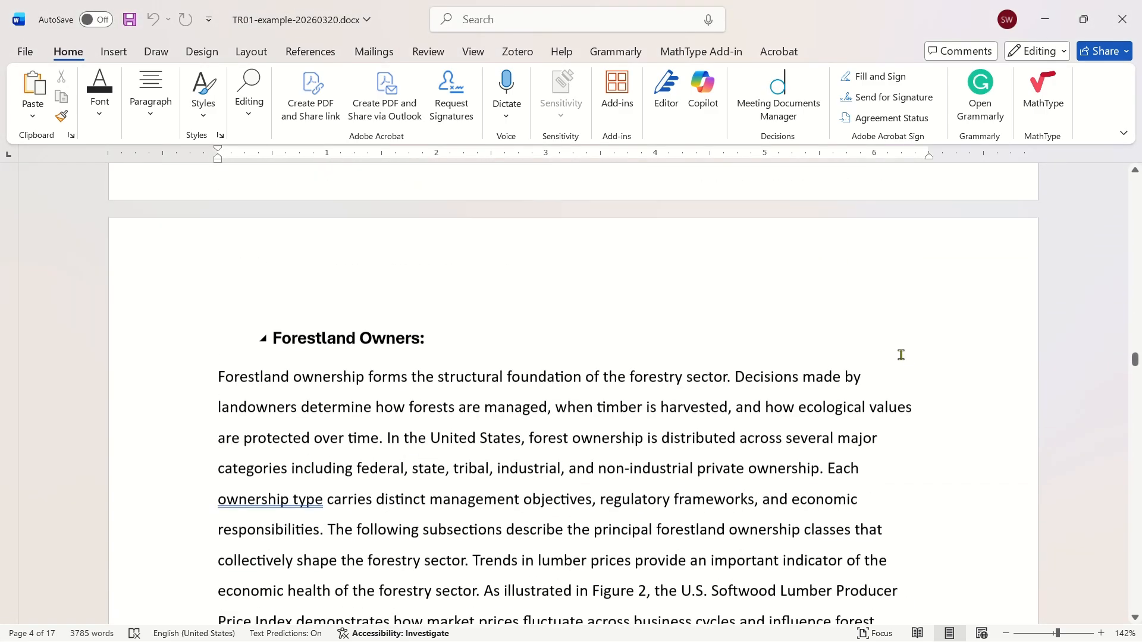
scroll(900, 355, down, 7)
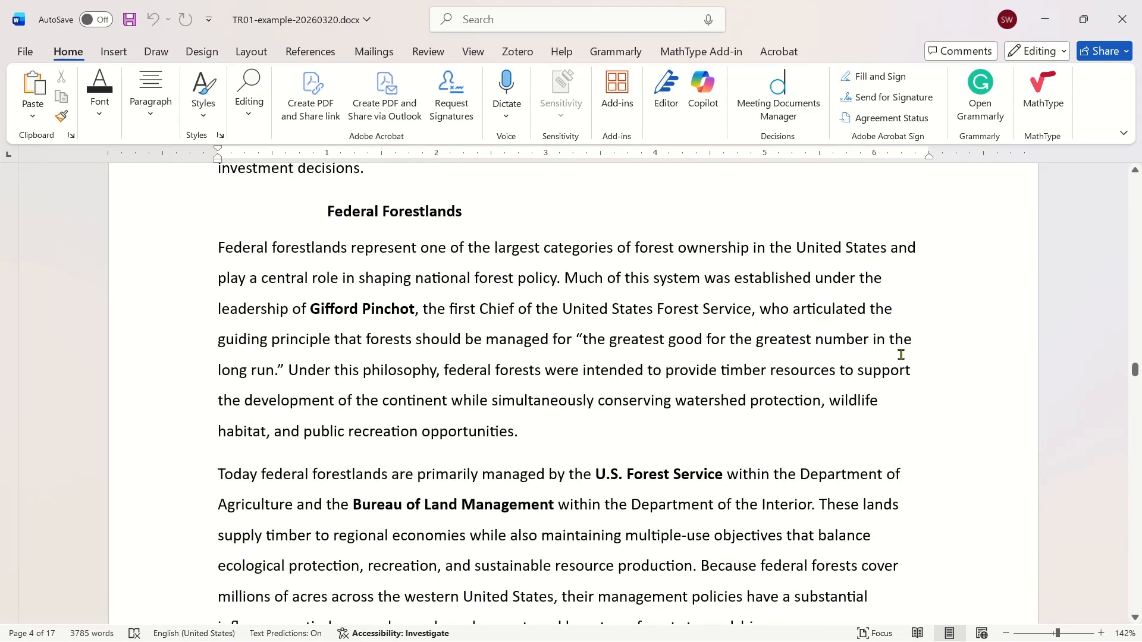
scroll(957, 323, down, 14)
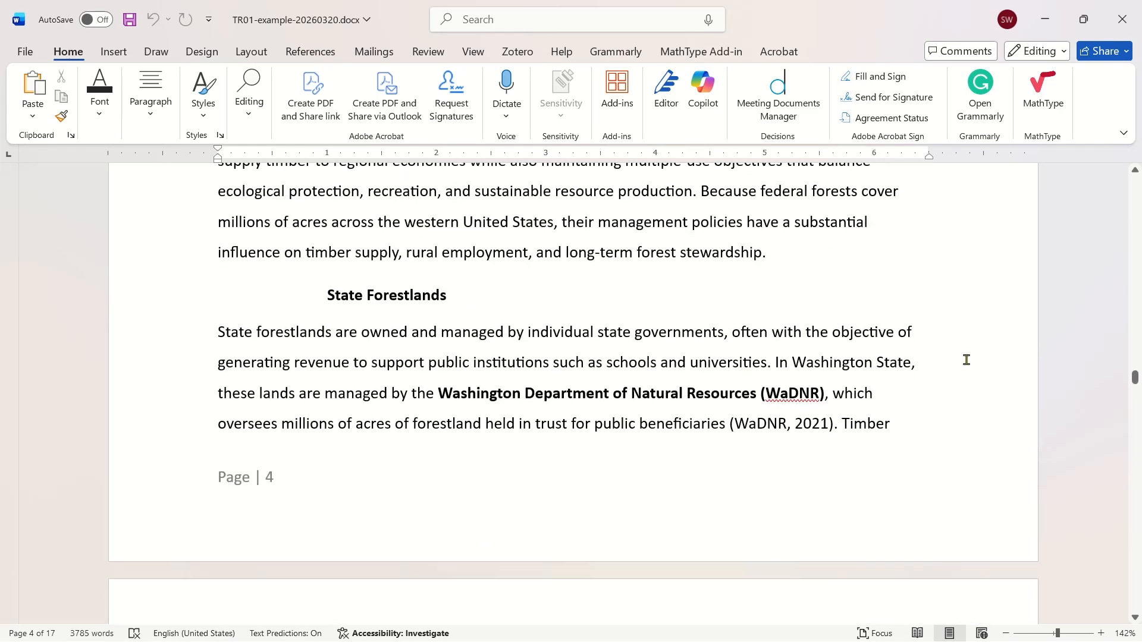
scroll(973, 362, down, 20)
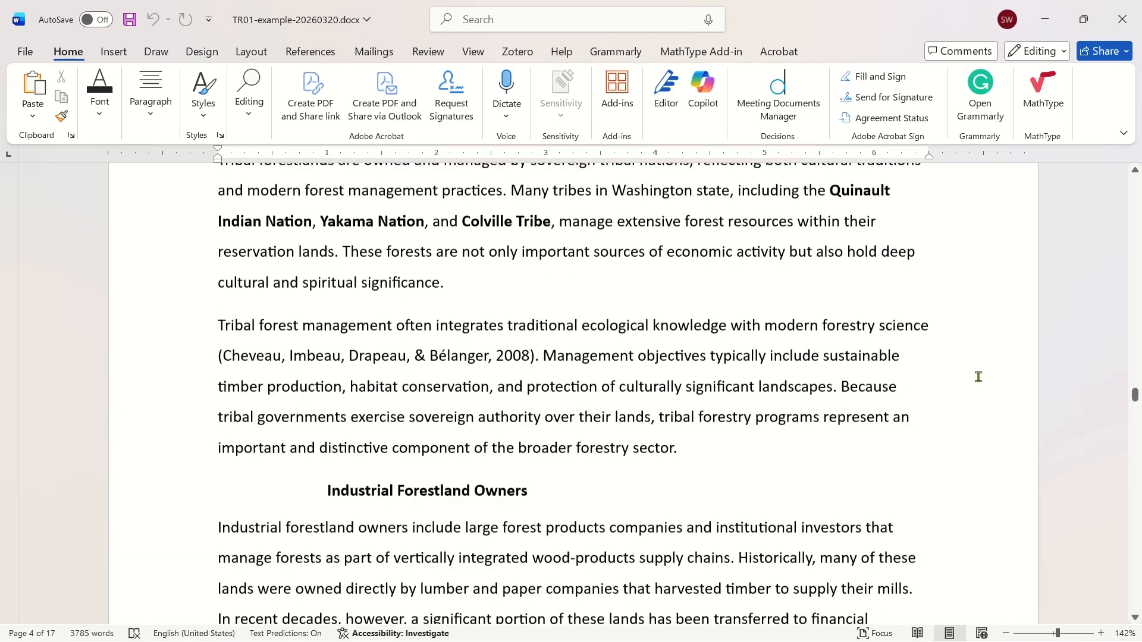
scroll(974, 378, down, 20)
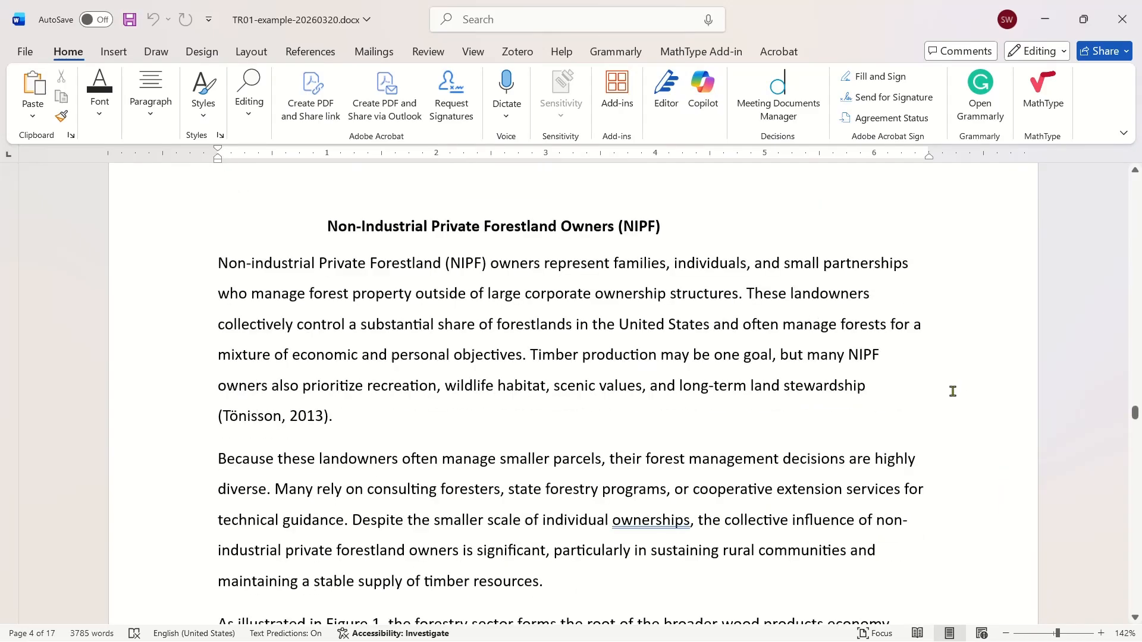
Examine the captions, citations and accompanying text of the Figure 2 price index chart and the Figure 3 Douglas-fir photograph
scroll(936, 398, down, 20)
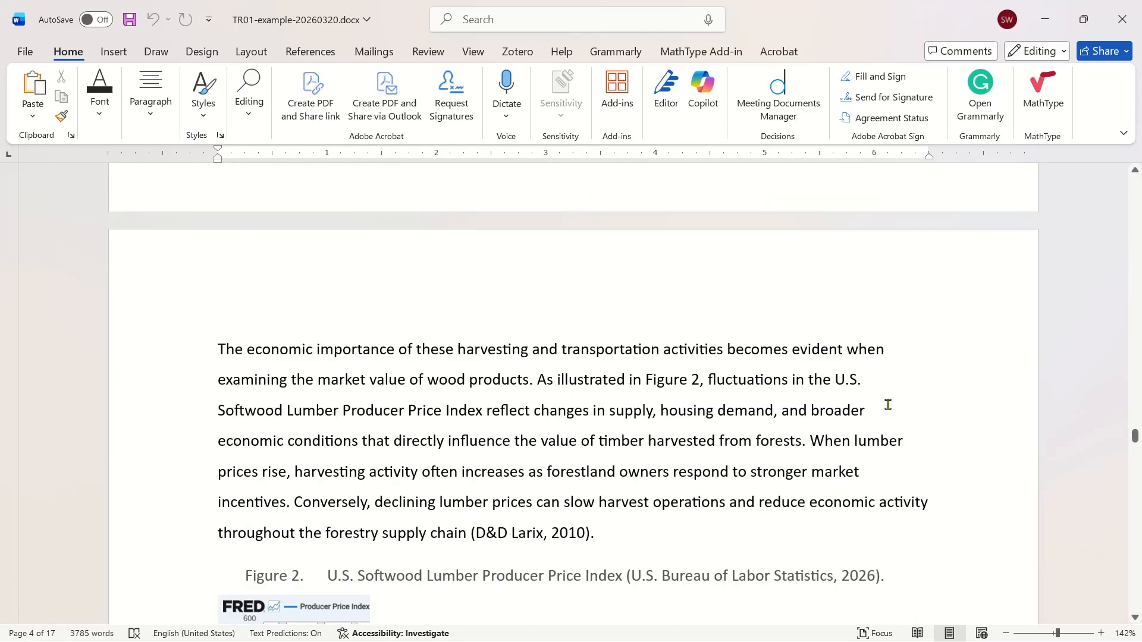
scroll(846, 376, down, 1)
double_click(625, 214)
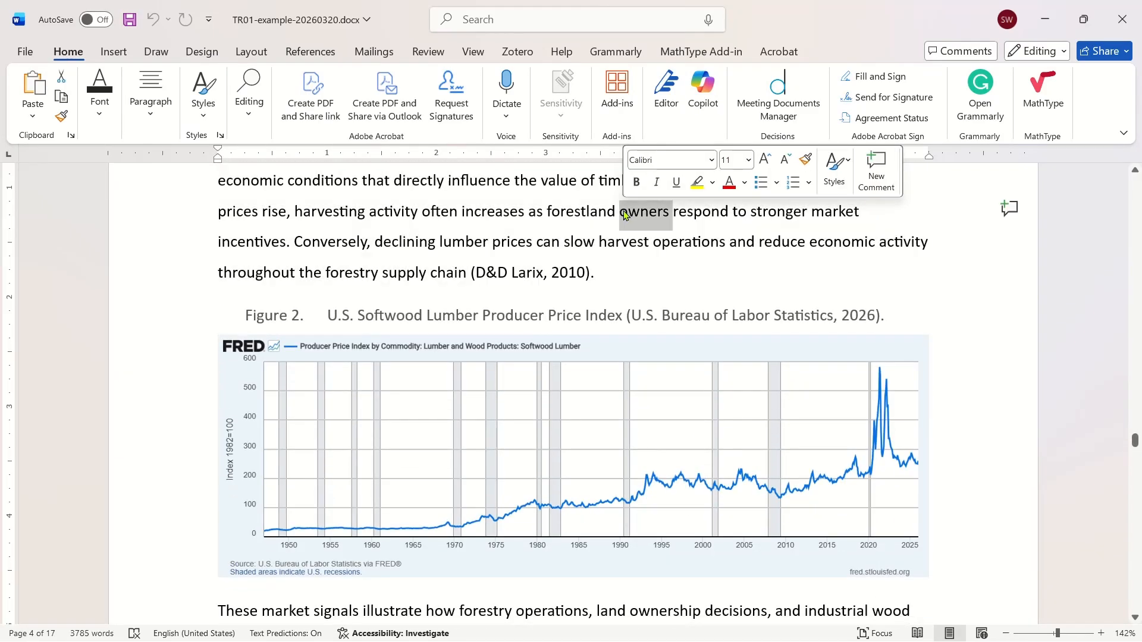
triple_click(537, 211)
scroll(667, 295, down, 12)
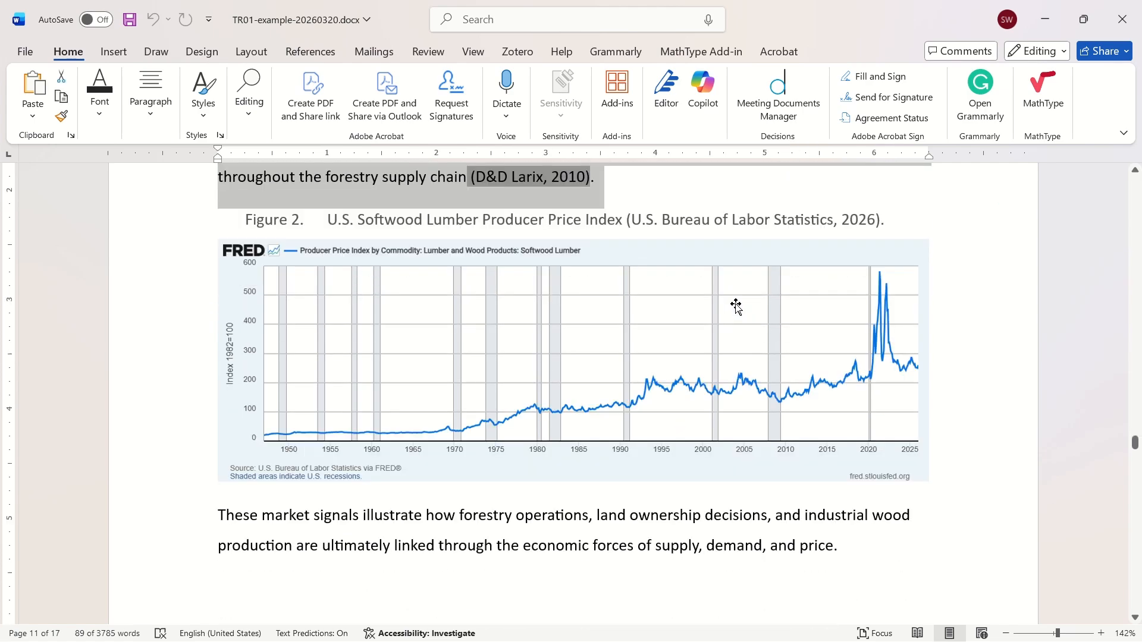
scroll(778, 329, down, 20)
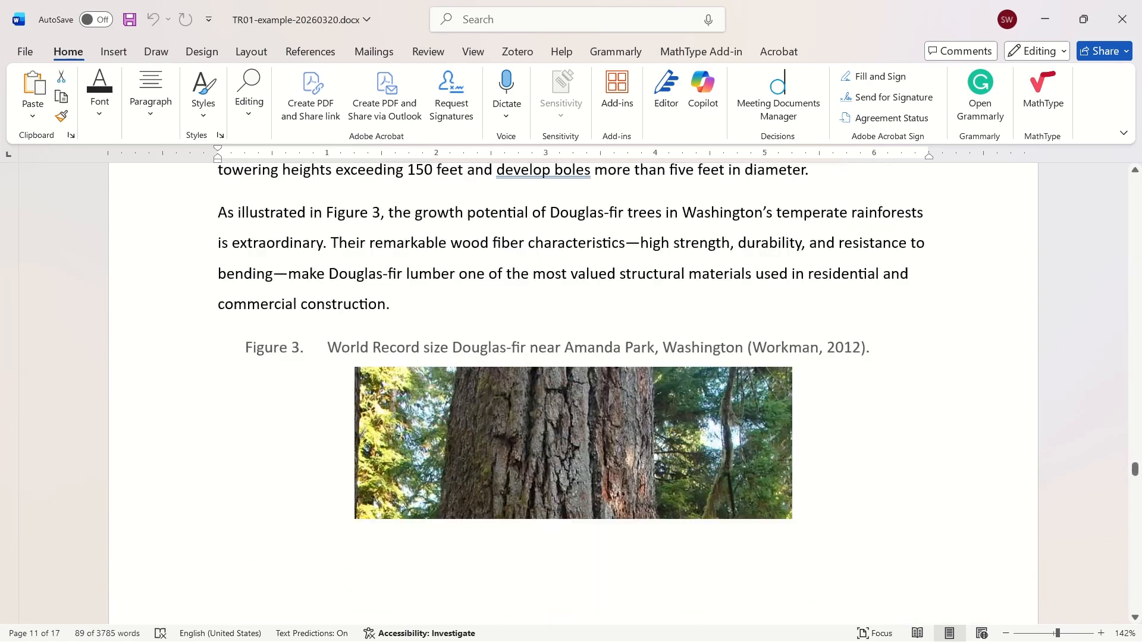
scroll(571, 393, down, 1)
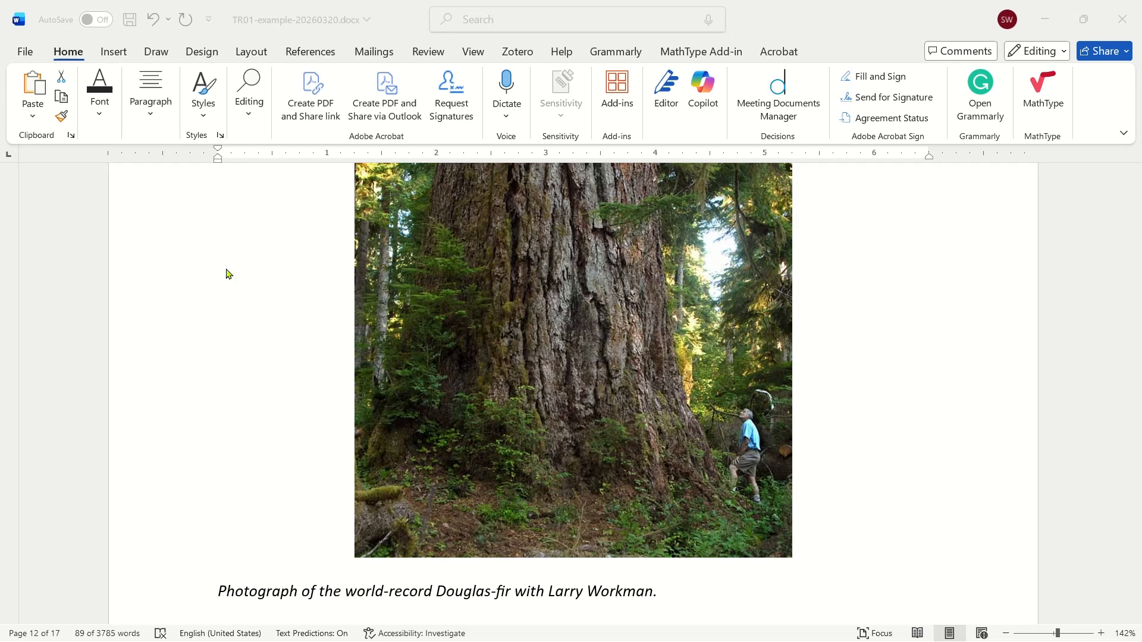
click(978, 345)
scroll(963, 345, down, 9)
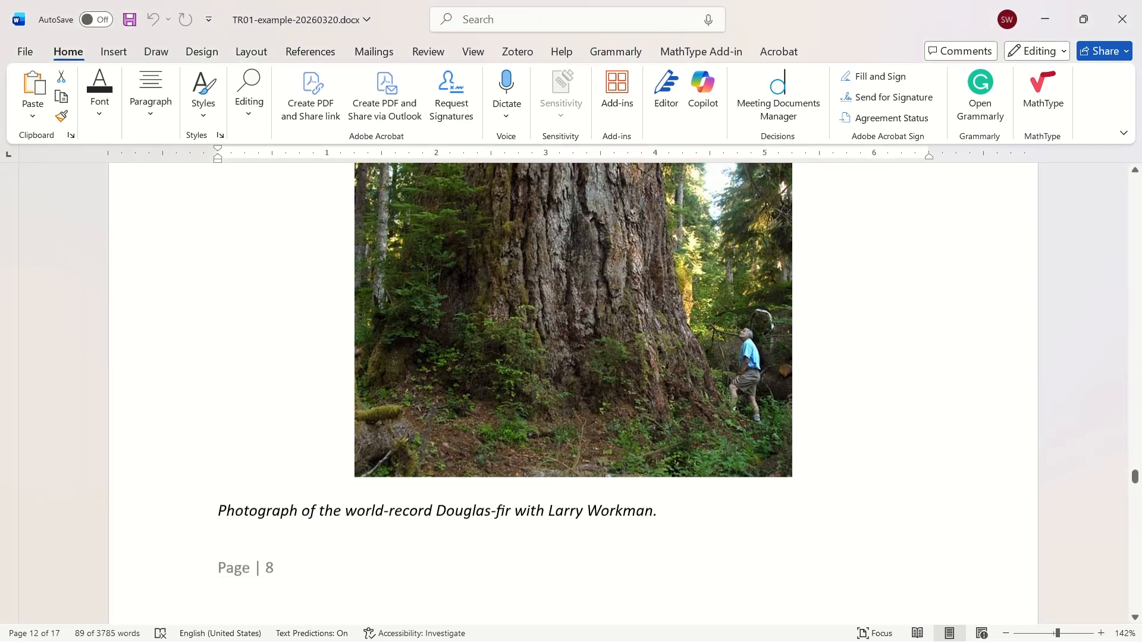
Examine the Douglas-fir paragraphs following Figure 3, the Additional Commercial Species section, and Table 1 with its caption
scroll(949, 345, down, 4)
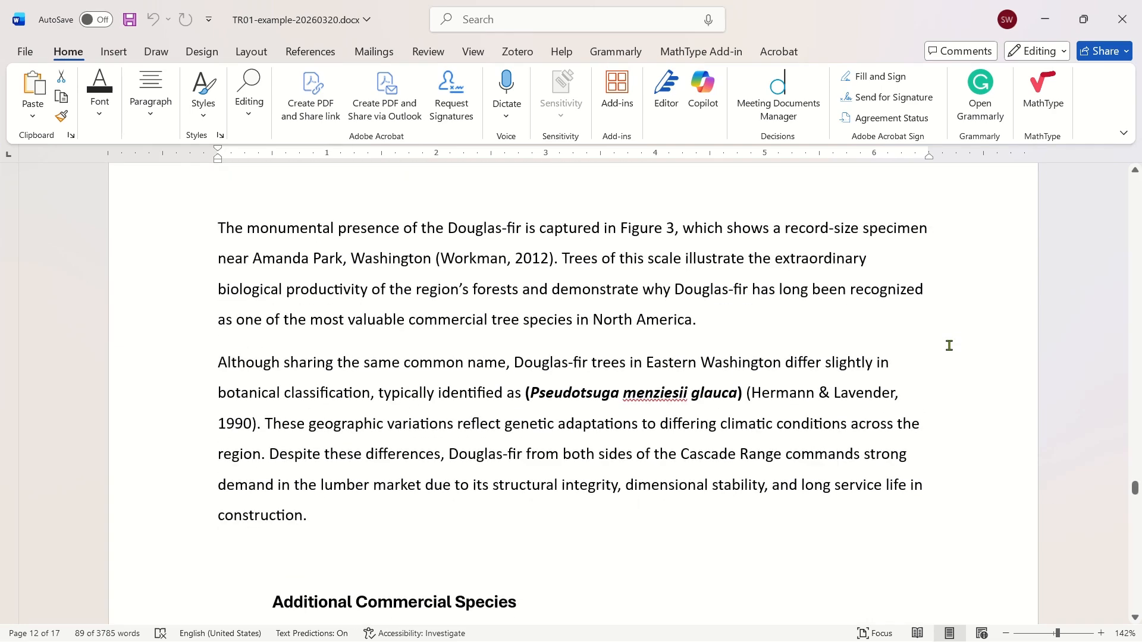
triple_click(628, 287)
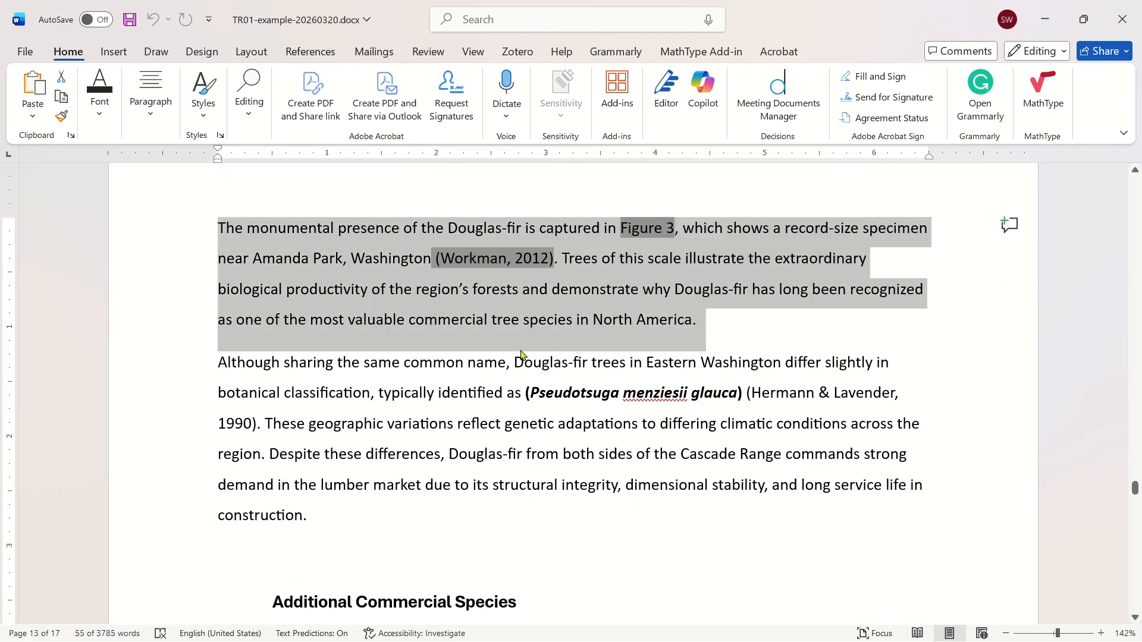
triple_click(445, 392)
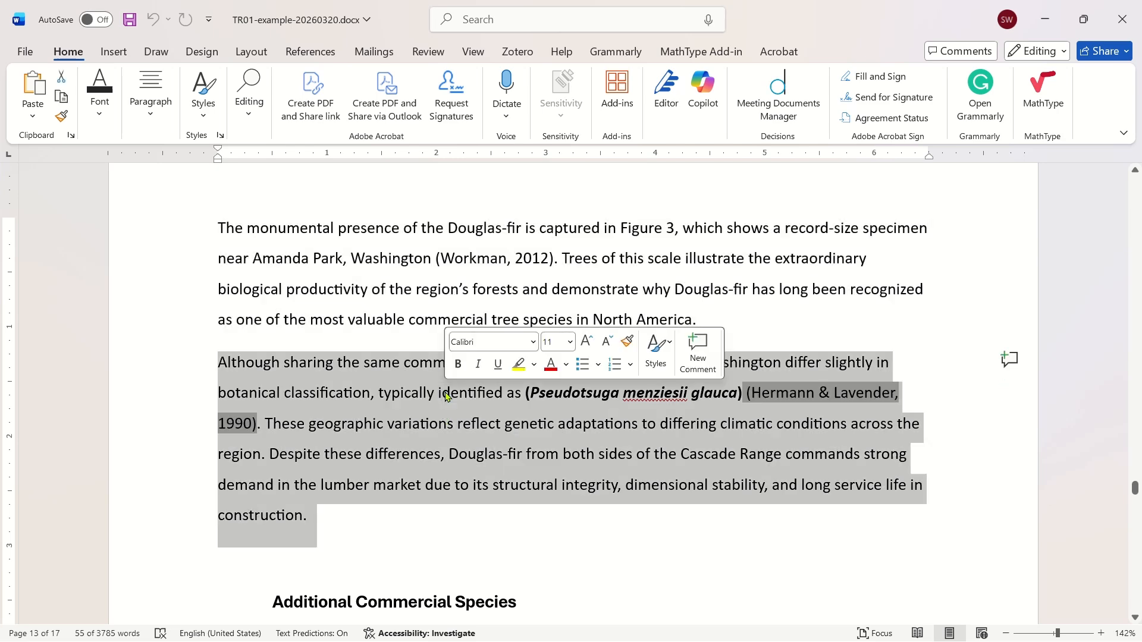
scroll(950, 396, down, 3)
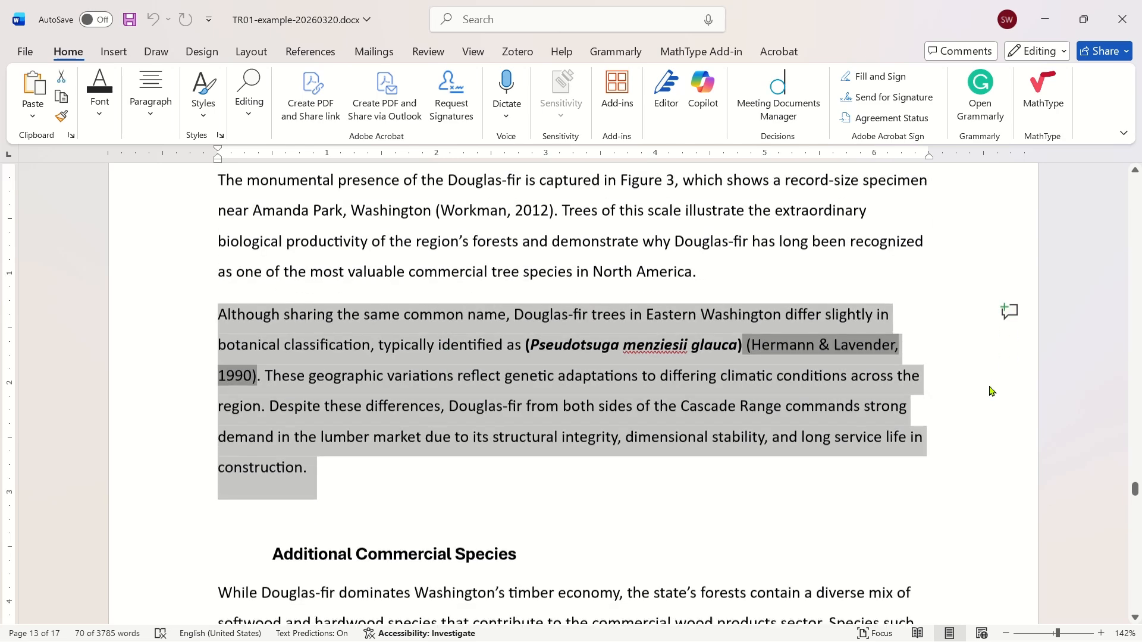
scroll(950, 395, down, 2)
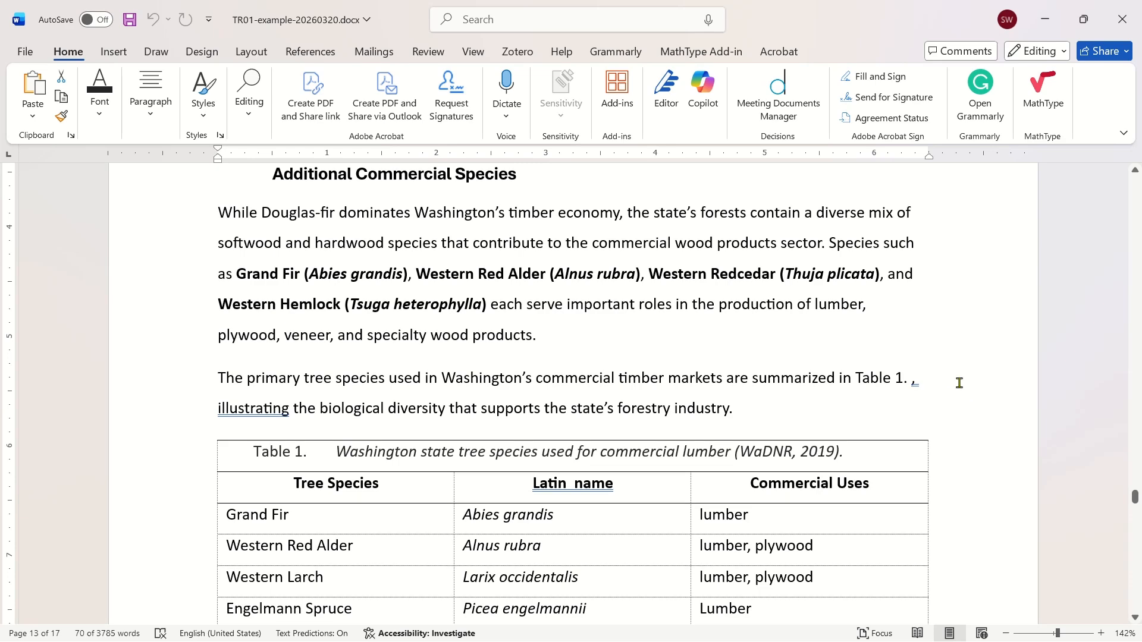
scroll(959, 383, down, 3)
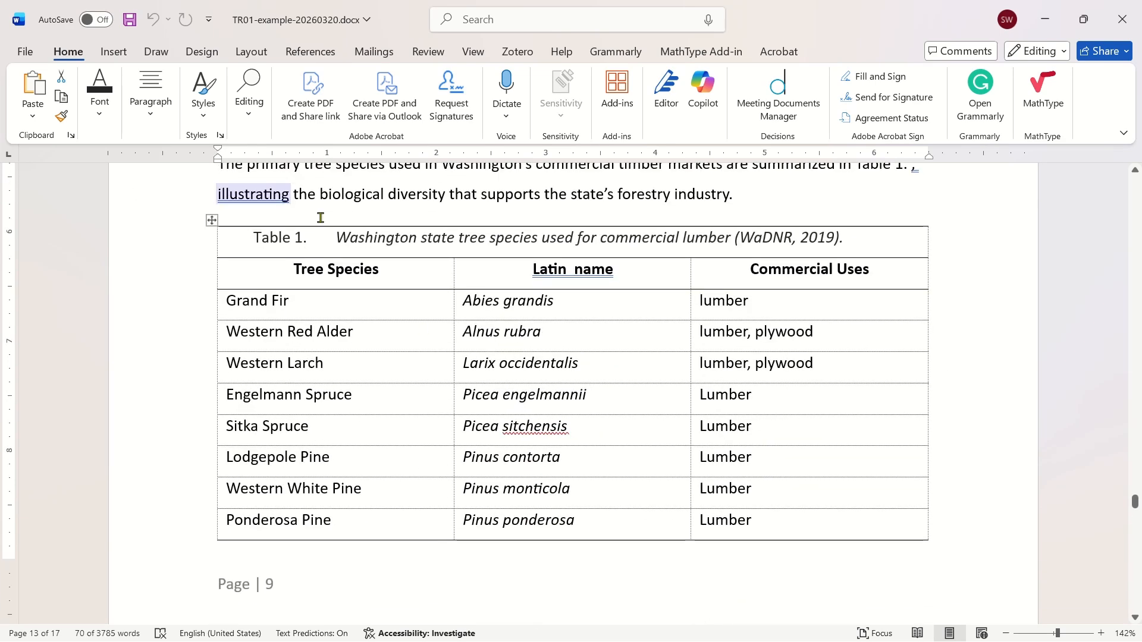
click(158, 250)
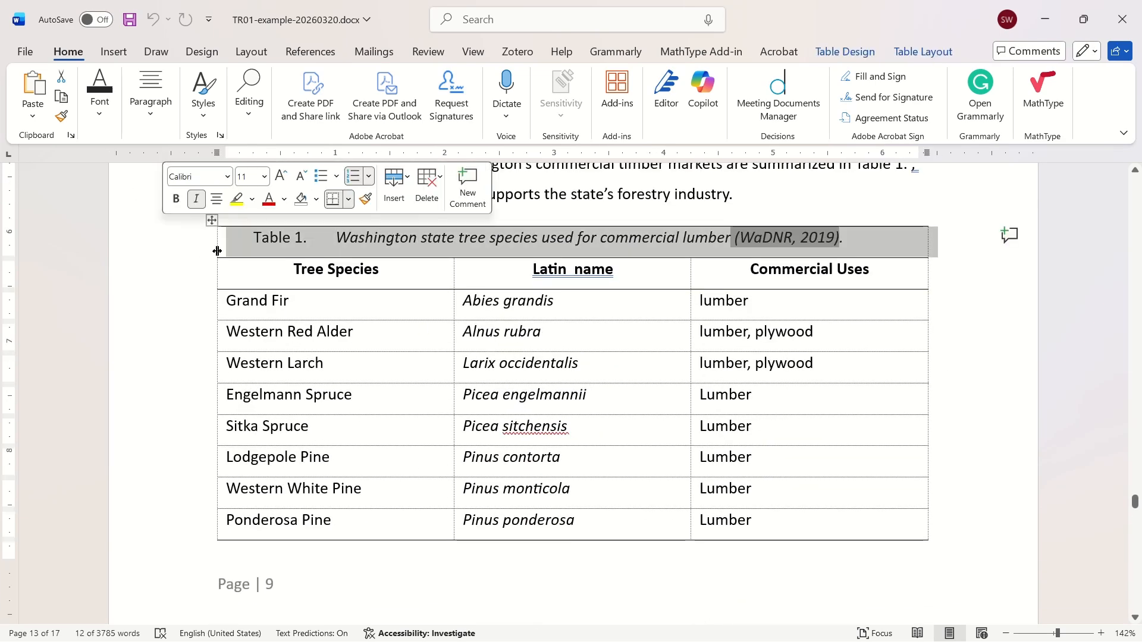
click(677, 238)
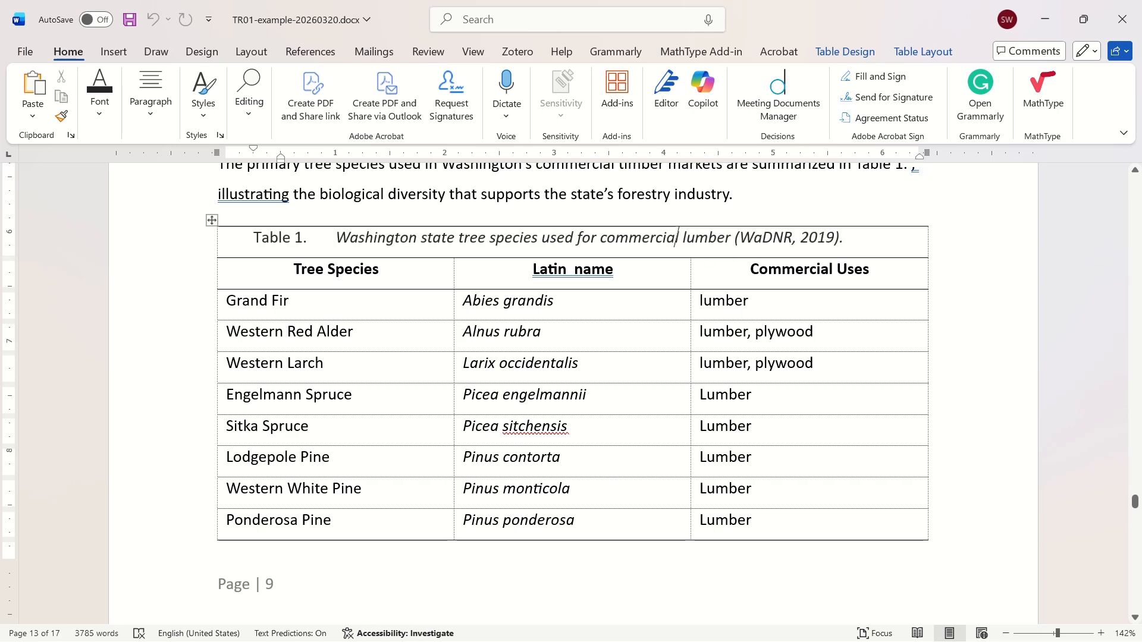
scroll(676, 238, down, 2)
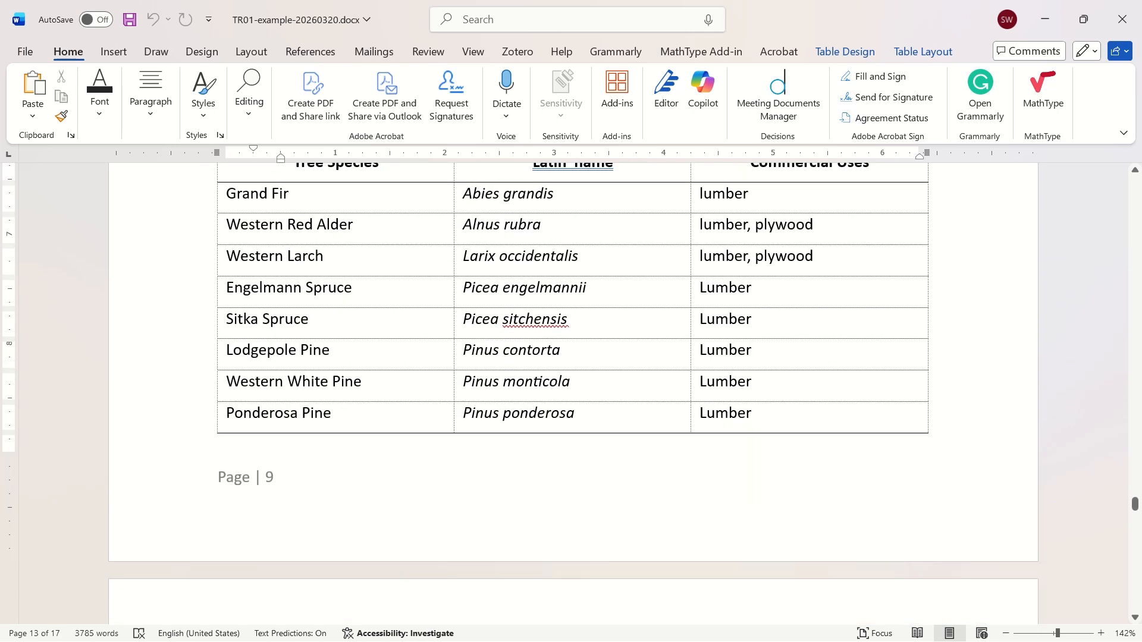
Examine the paragraphs after Table 1 on commercial forestland, their source citations and the discussion of private forestland owners
scroll(653, 301, down, 9)
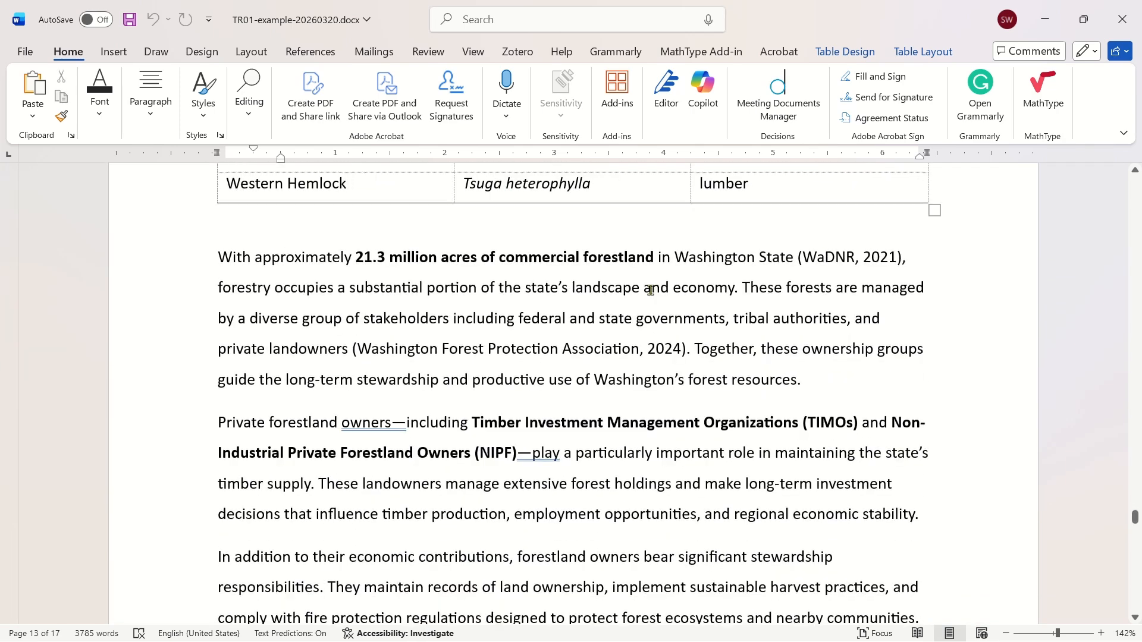
scroll(650, 290, down, 1)
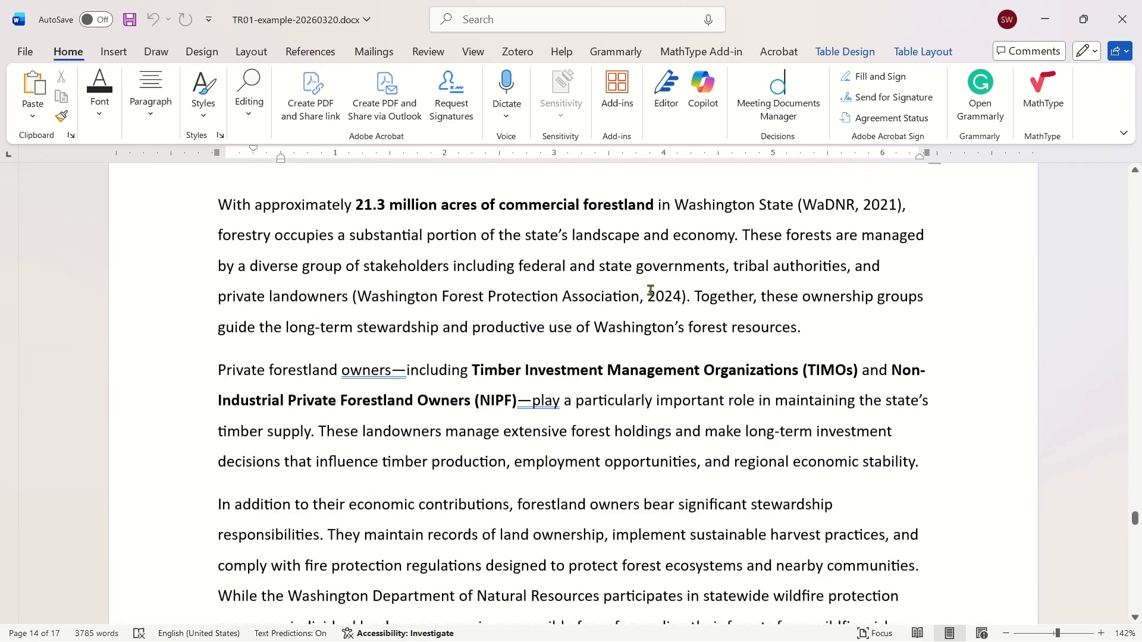
triple_click(400, 232)
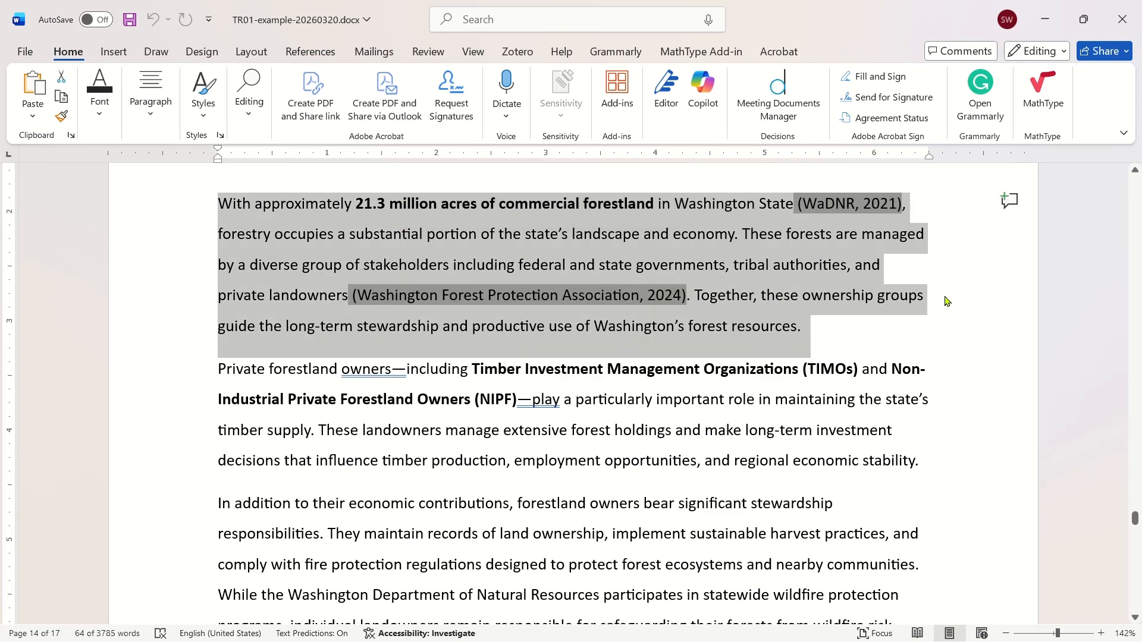
click(982, 287)
scroll(979, 282, down, 9)
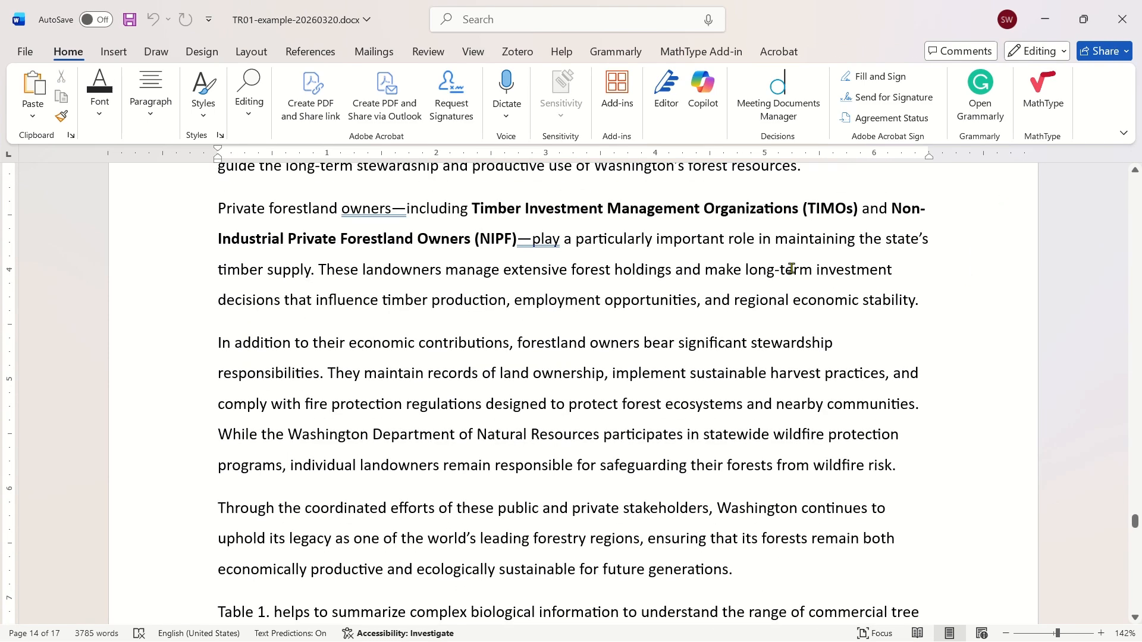
Examine the section on the enduring foundations of Washington's forestry sector, including its public forestlands and Douglas-fir paragraphs
scroll(727, 307, down, 3)
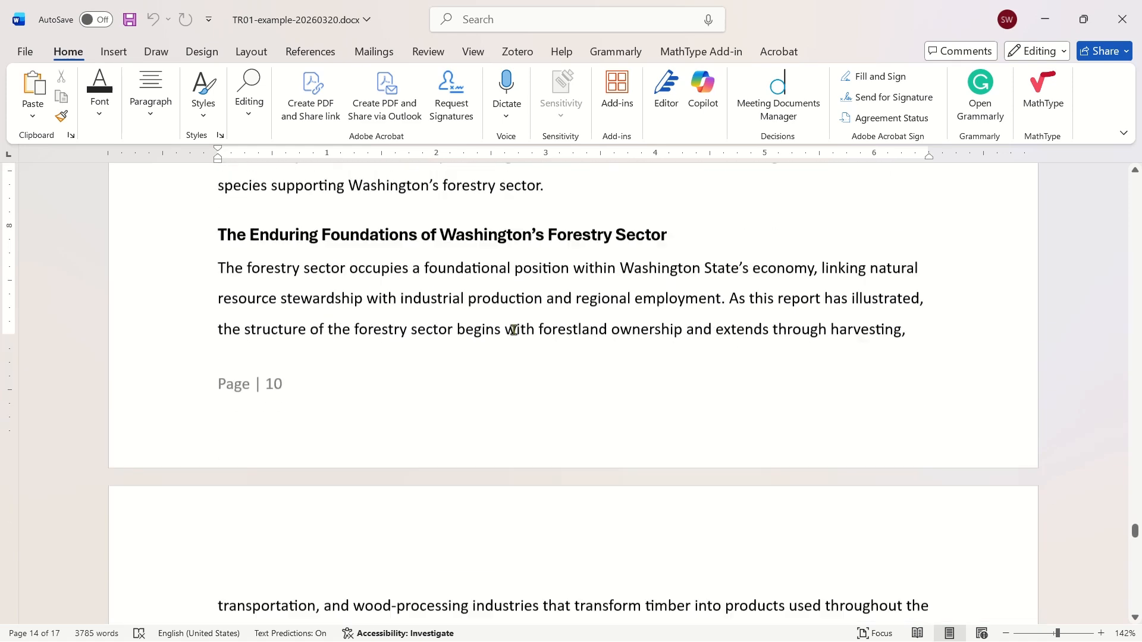
triple_click(510, 279)
scroll(559, 300, down, 7)
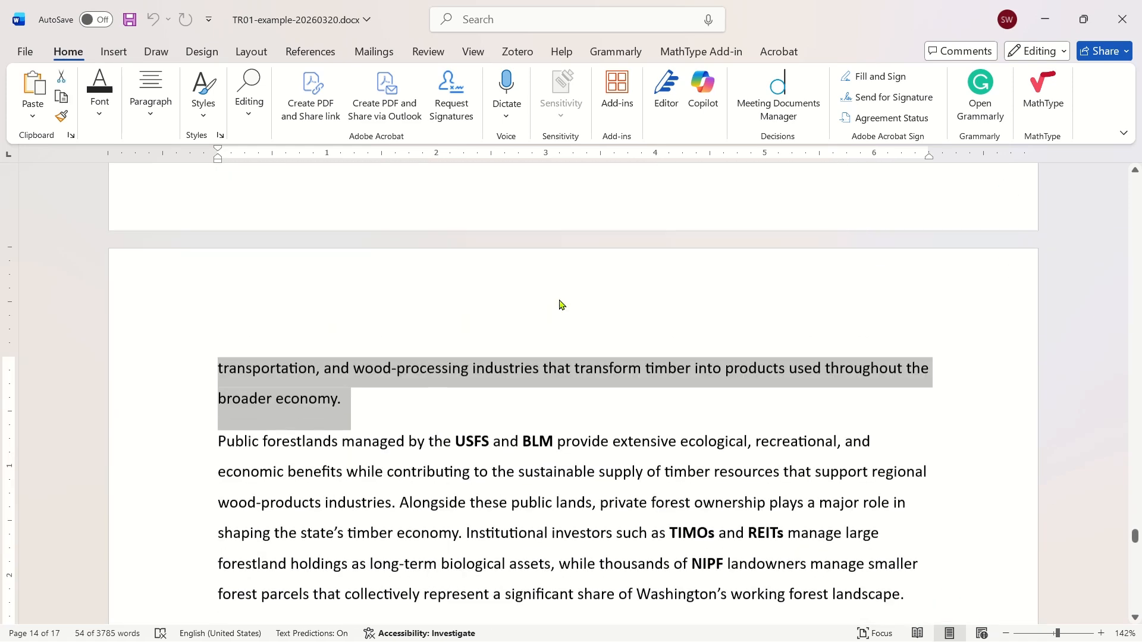
scroll(557, 299, down, 2)
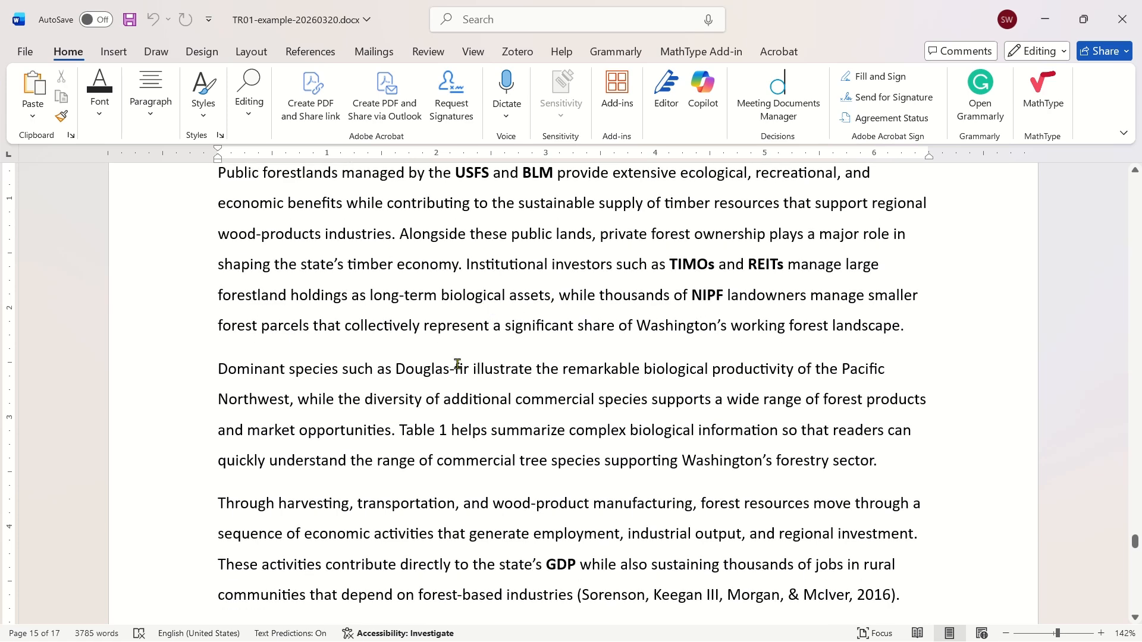
Follow the Table 1 cross-reference in the closing section to the table, and inspect its rows, caption and the cited commercial forestland sentence after it
ctrl+click(501, 431)
scroll(820, 385, down, 2)
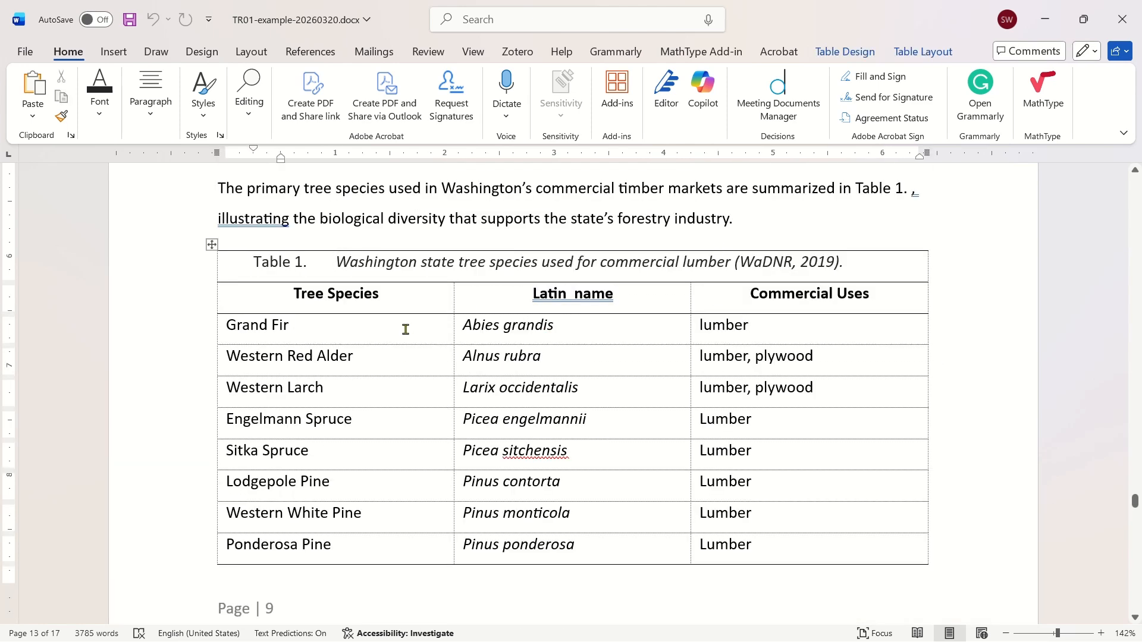
scroll(421, 337, down, 6)
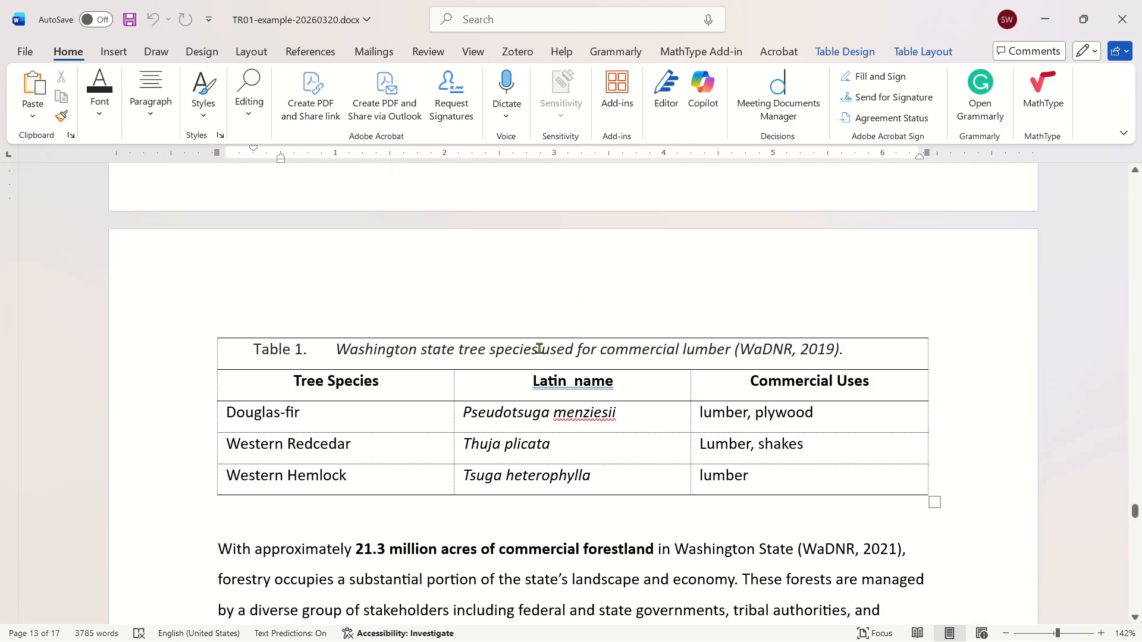
scroll(809, 364, down, 4)
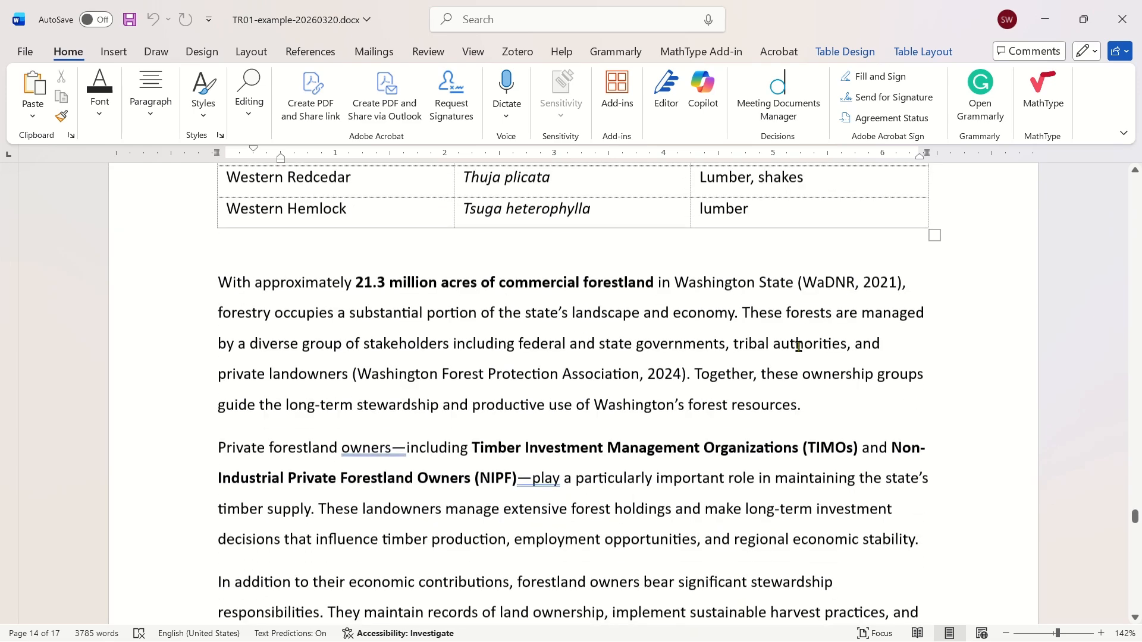
scroll(238, 351, down, 1)
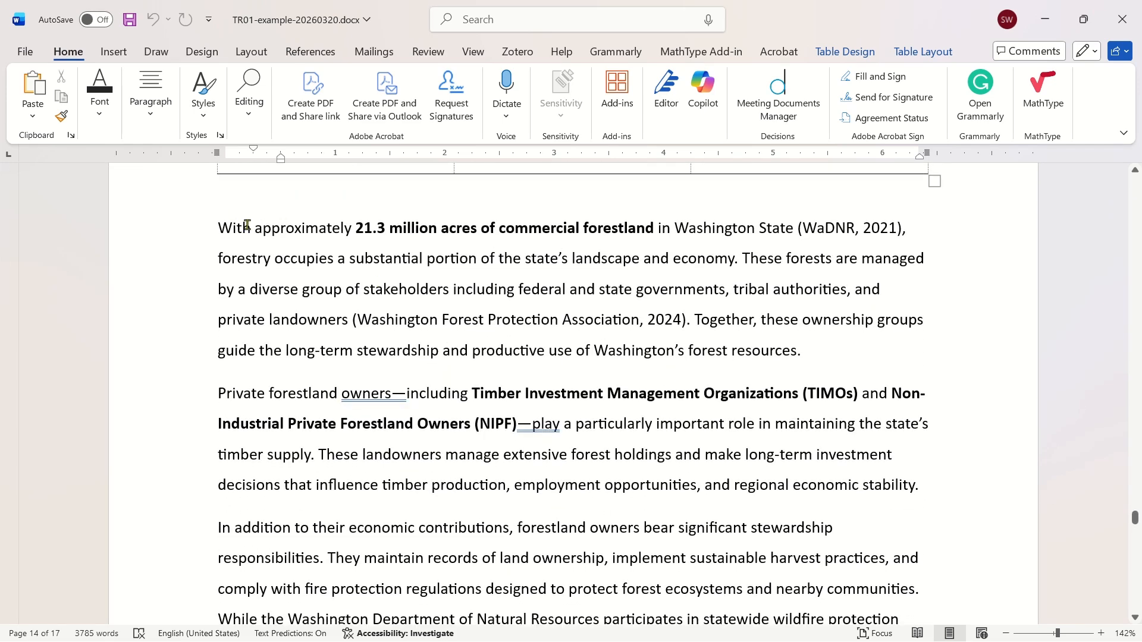
ctrl+click(248, 226)
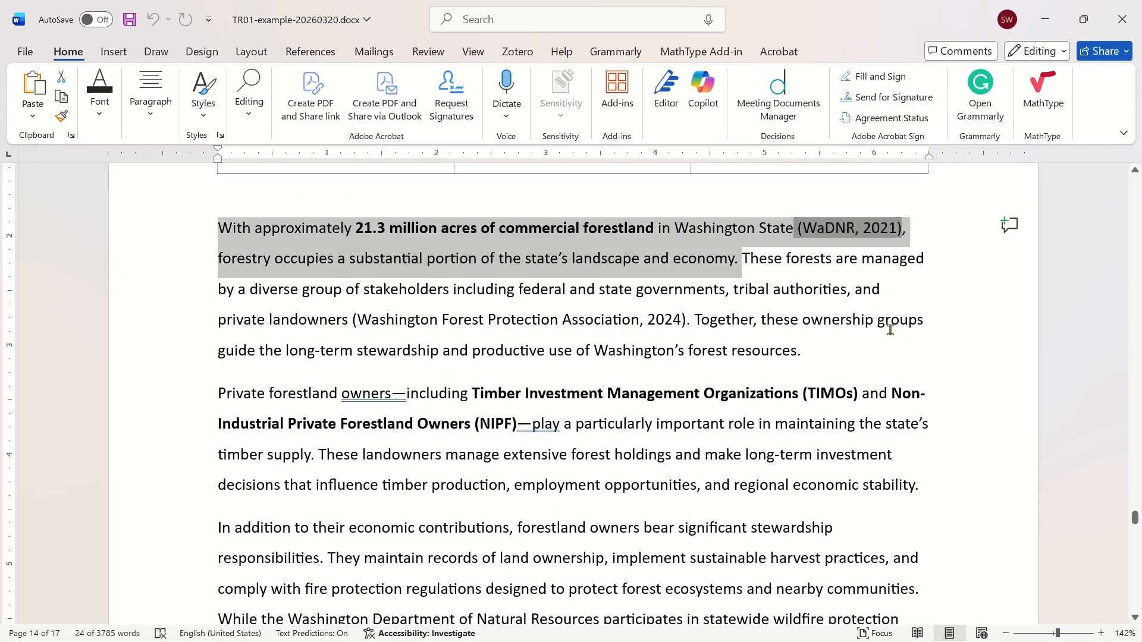
Examine the Works Cited list at the end of the report, from its heading through the last source entries
scroll(889, 330, down, 10)
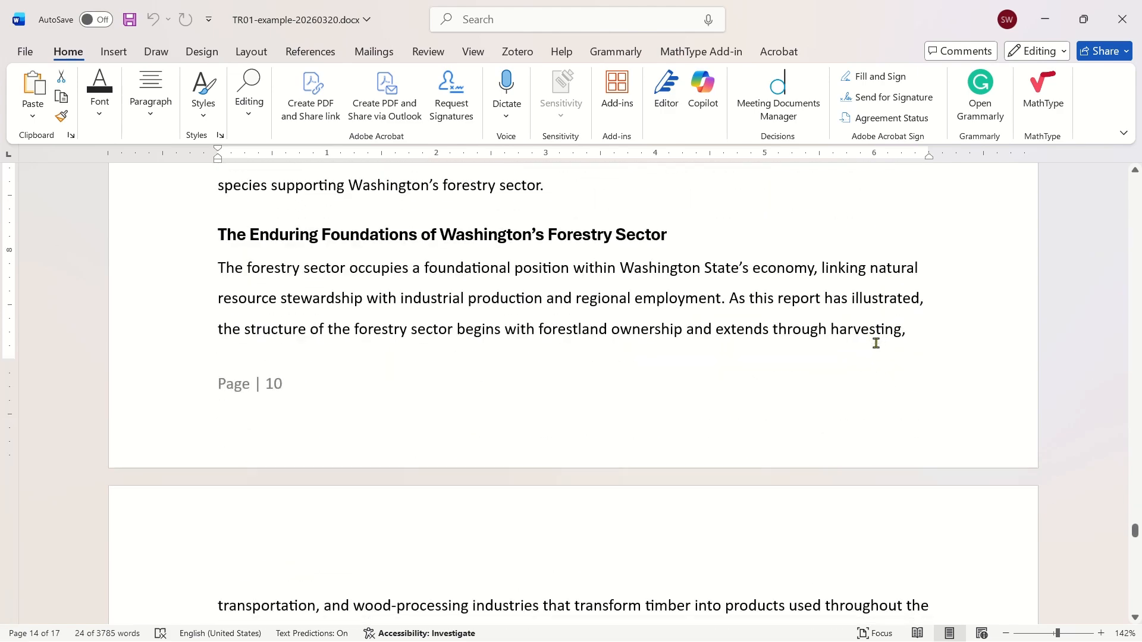
scroll(876, 343, down, 10)
scroll(871, 344, down, 10)
scroll(871, 344, up, 2)
scroll(202, 330, down, 1)
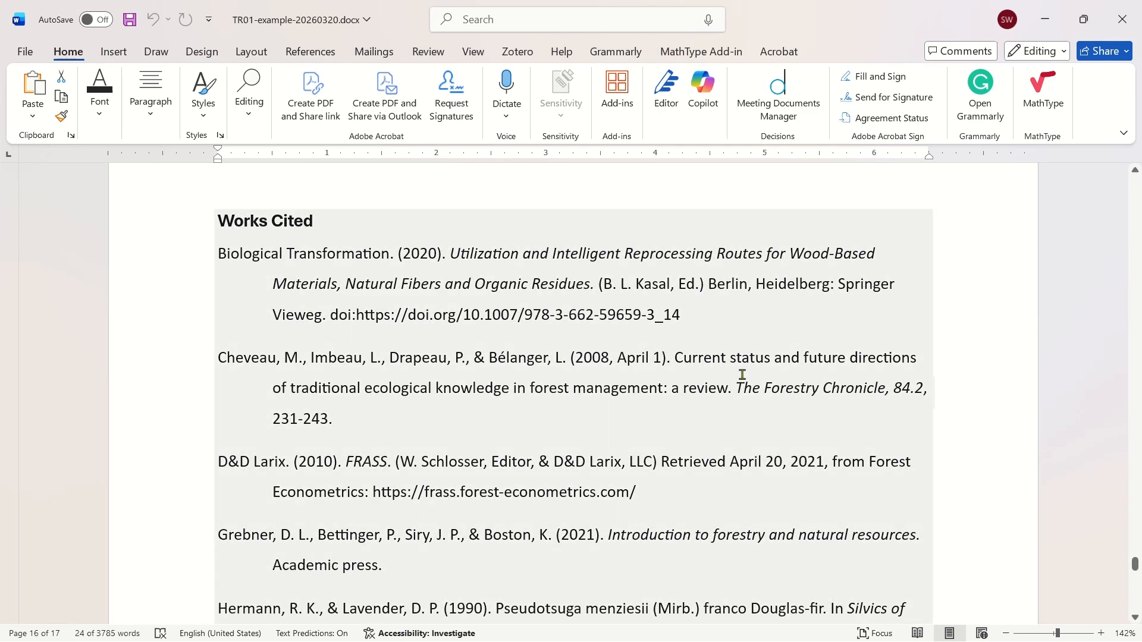
scroll(745, 371, down, 10)
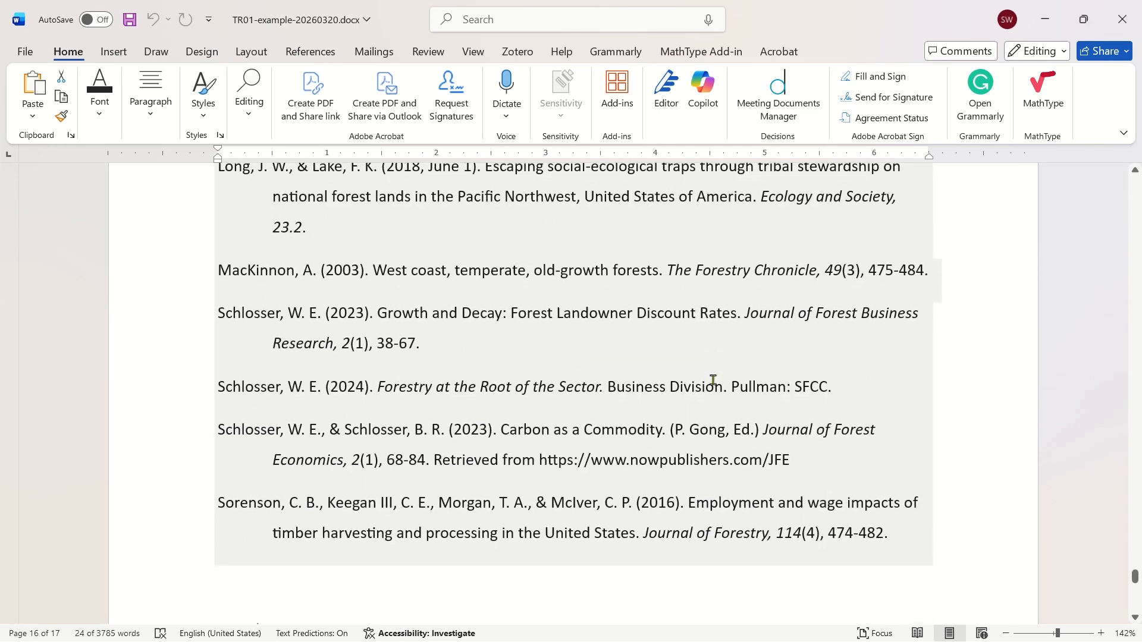
scroll(713, 382, down, 1)
scroll(696, 388, down, 10)
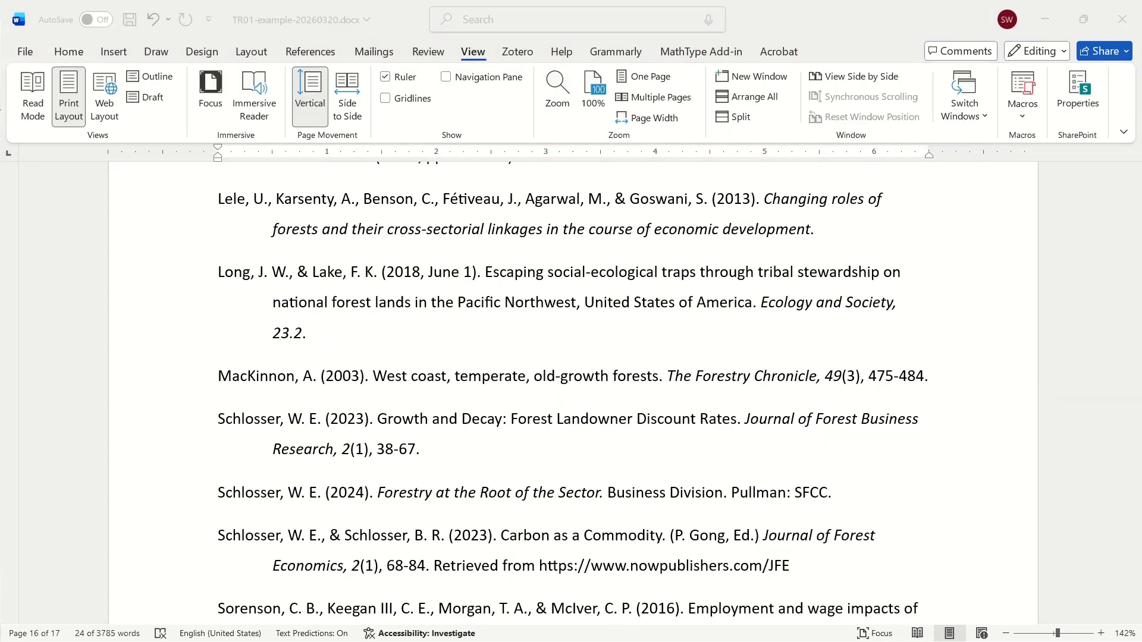
Return to the Douglas-fir pages and display the Navigation Pane with the report's headings
scroll(650, 342, up, 14)
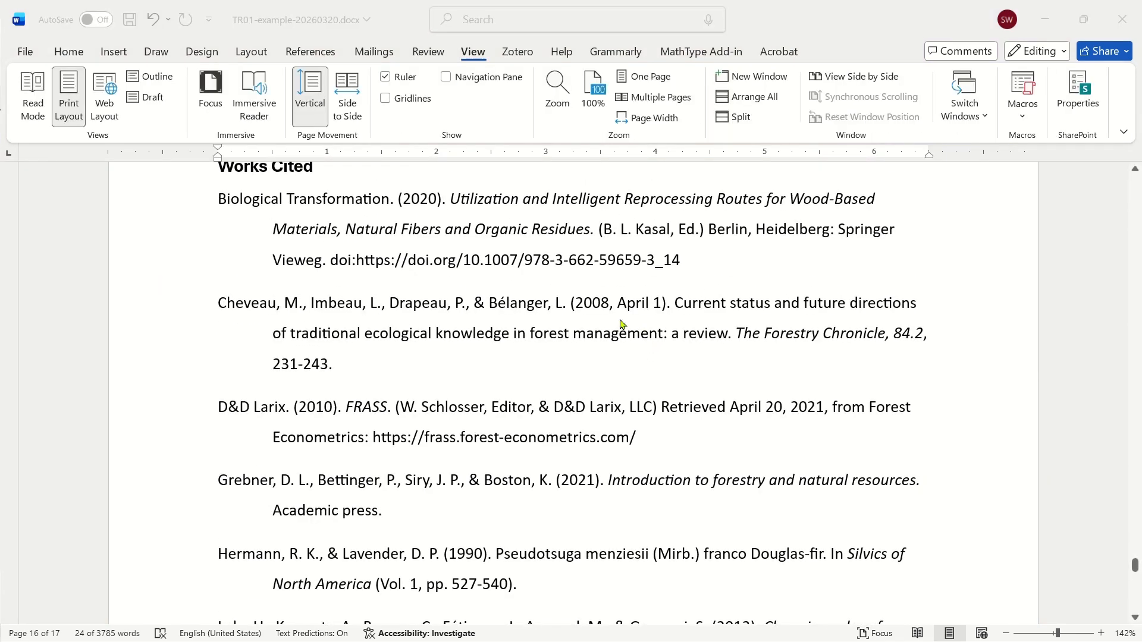
scroll(641, 317, up, 15)
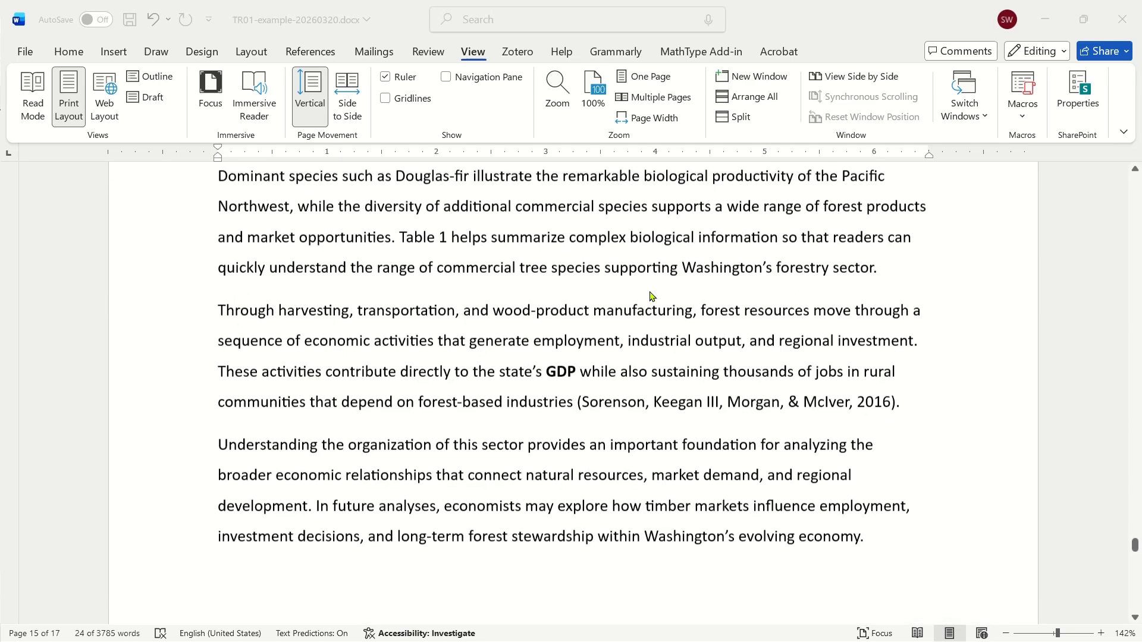
scroll(655, 297, up, 14)
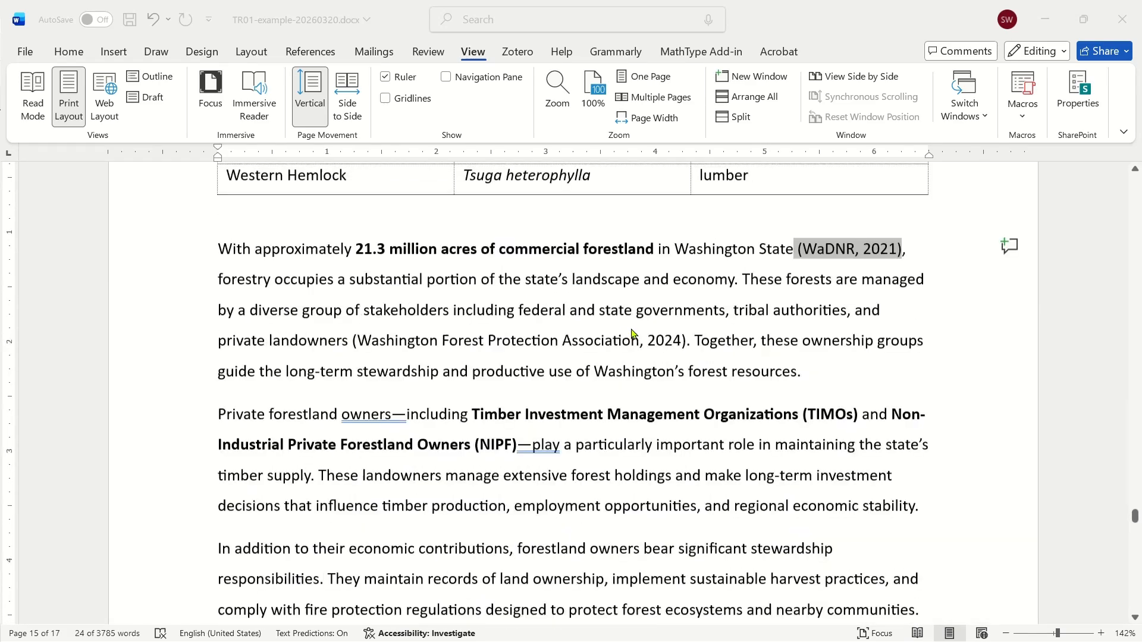
scroll(653, 303, up, 10)
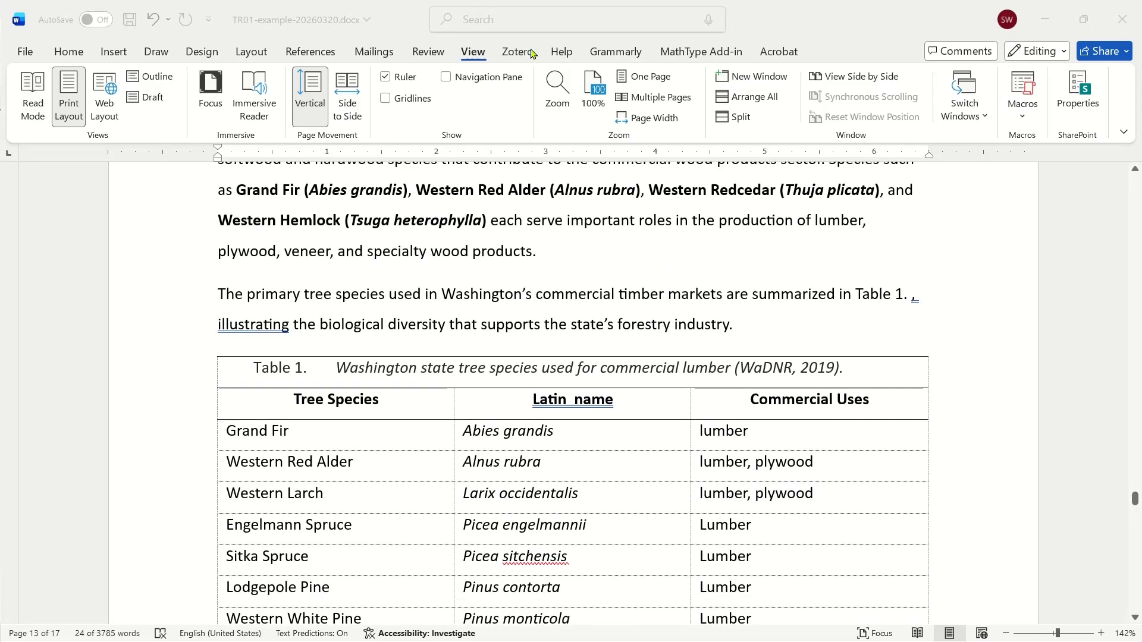
scroll(574, 267, up, 8)
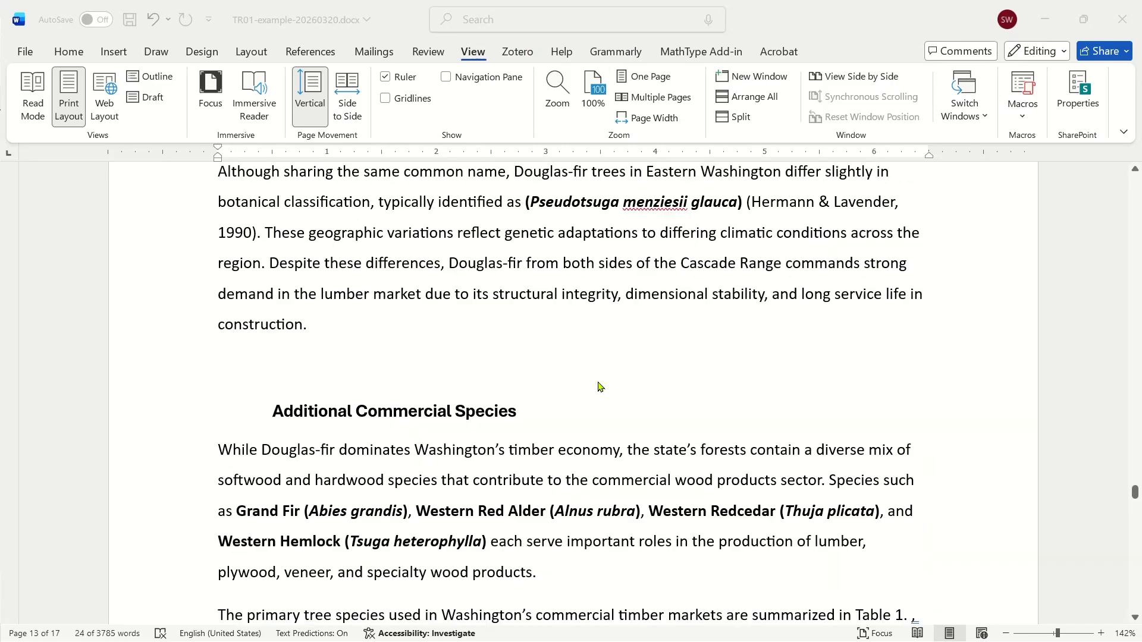
scroll(535, 226, up, 3)
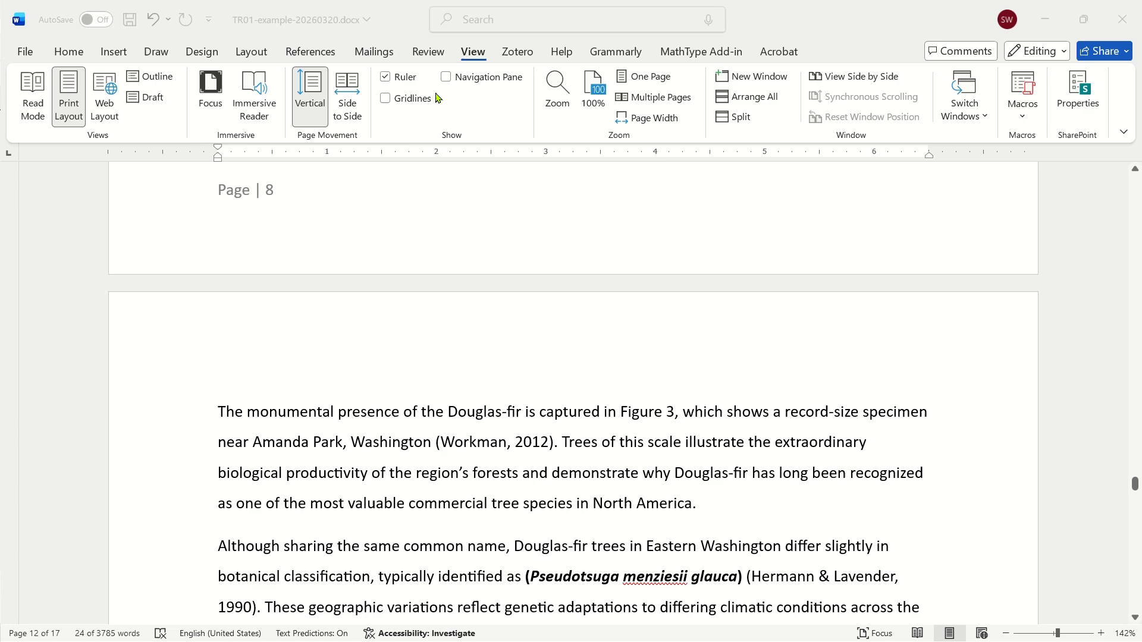
click(446, 77)
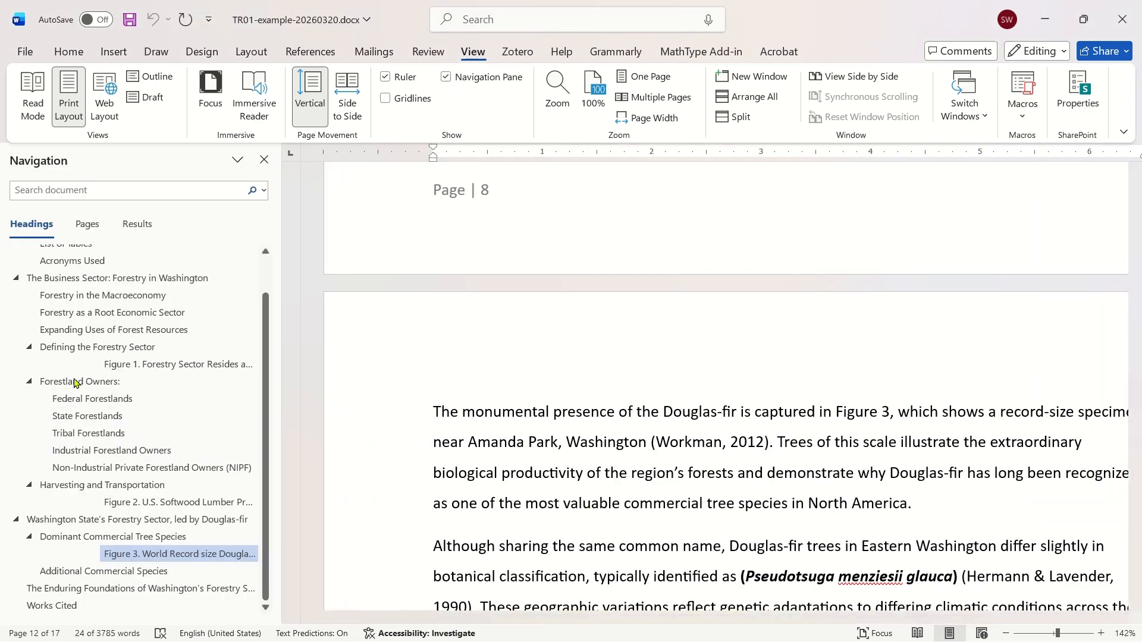
Go through the headings Forestland Owners, Defining the Forestry Sector and The Business Sector: Forestry in Washington using the heading outline
click(54, 382)
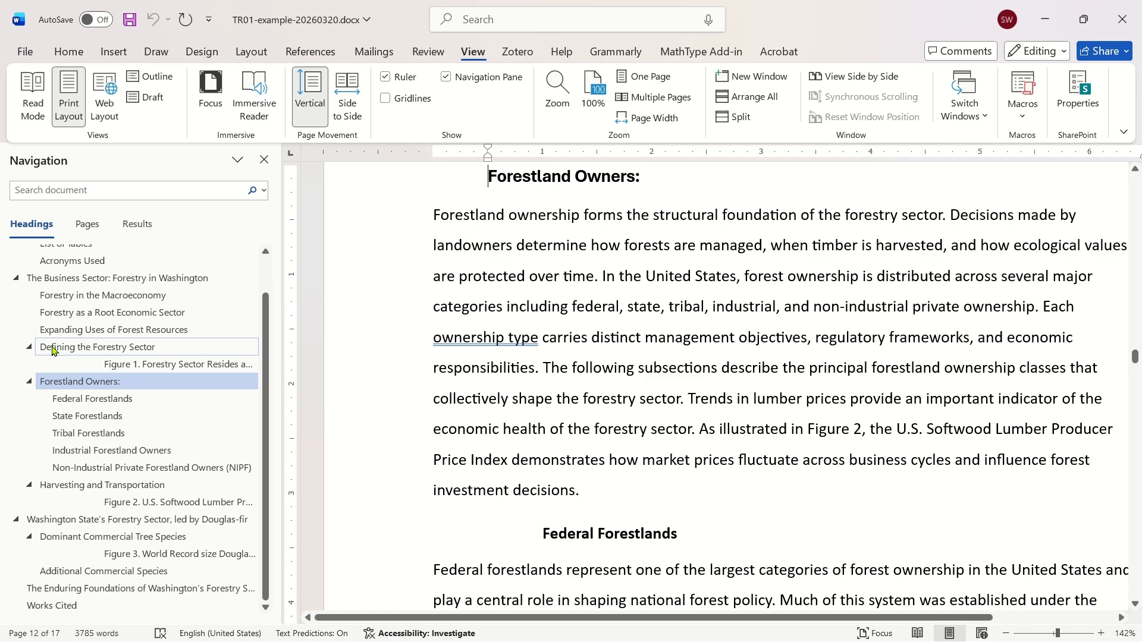
click(53, 348)
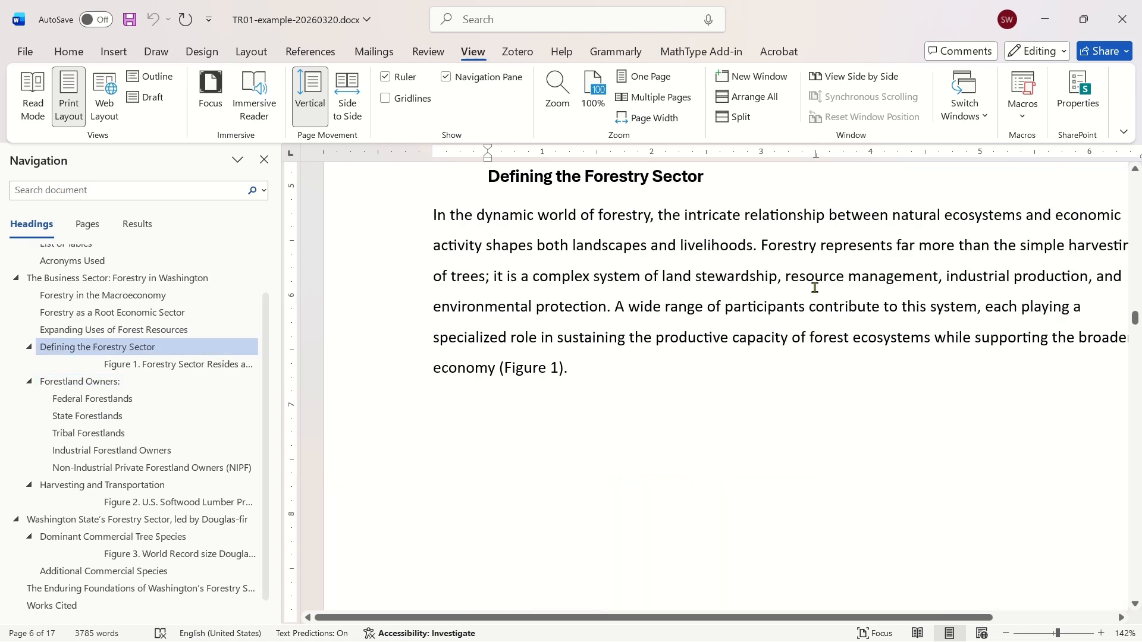
scroll(292, 310, up, 2)
click(87, 279)
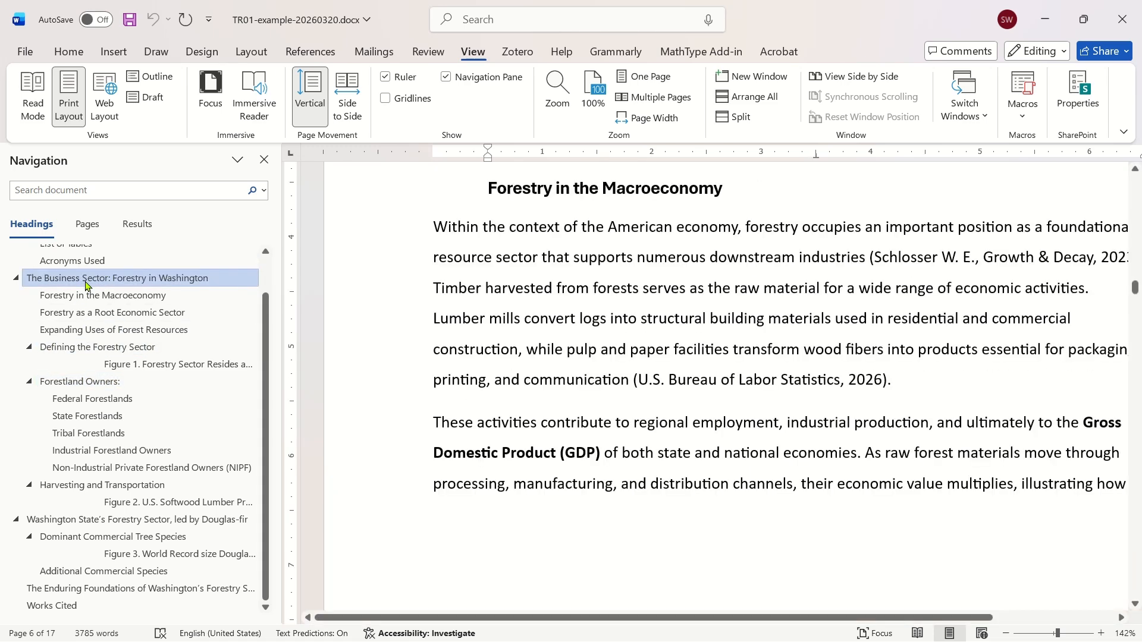
Examine the Acronyms Used and List of Tables sections that precede the report's body
scroll(690, 321, up, 5)
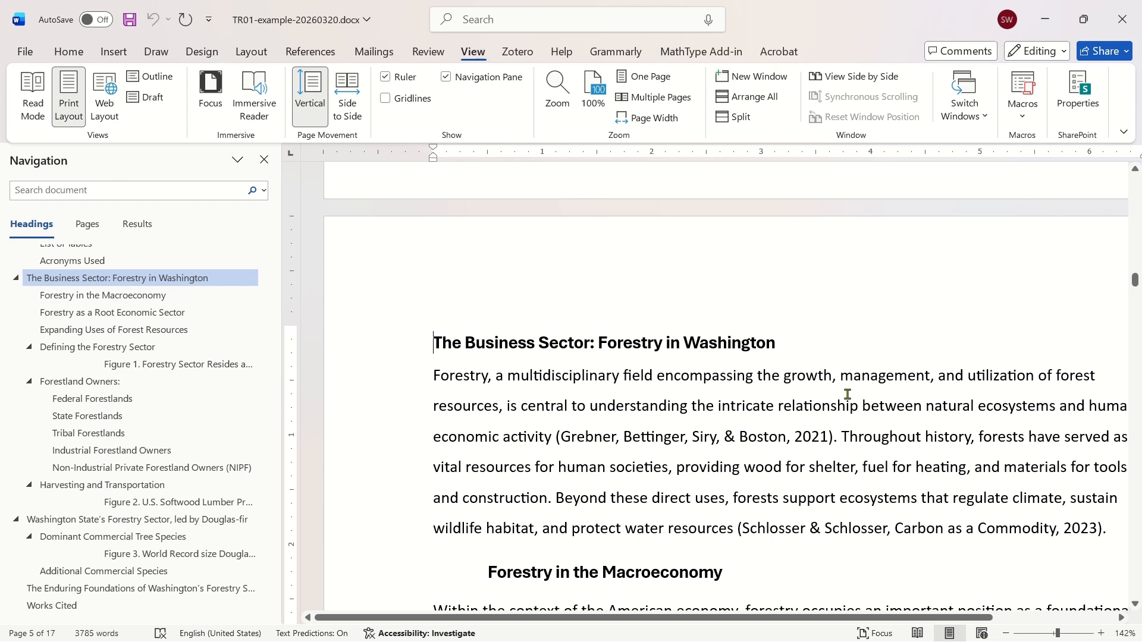
scroll(847, 394, up, 8)
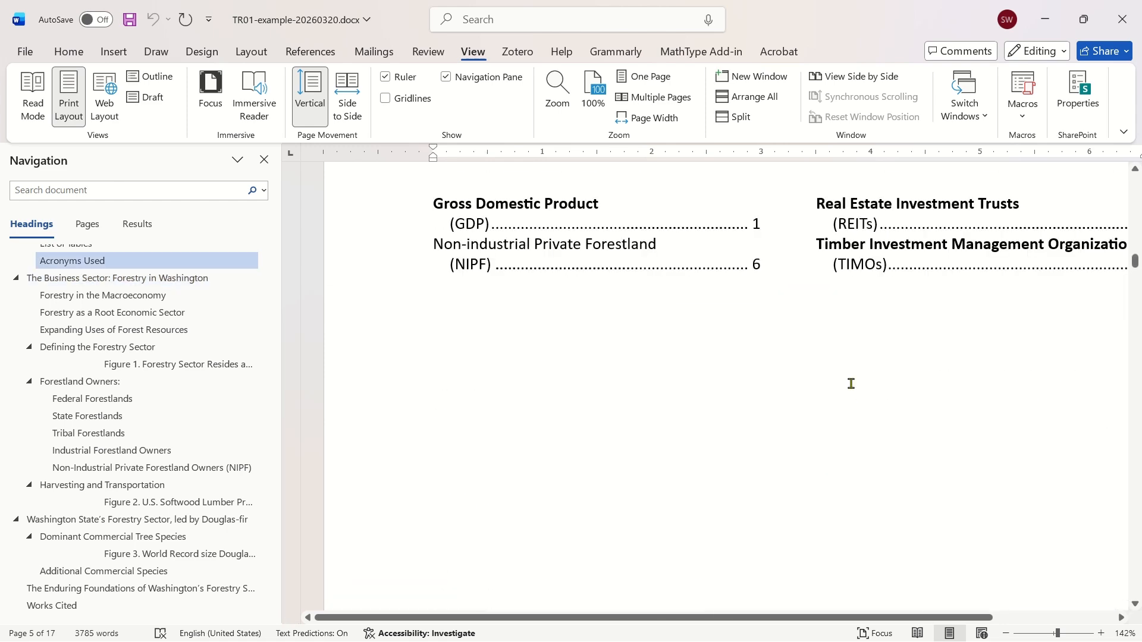
scroll(851, 383, up, 3)
scroll(707, 517, up, 1)
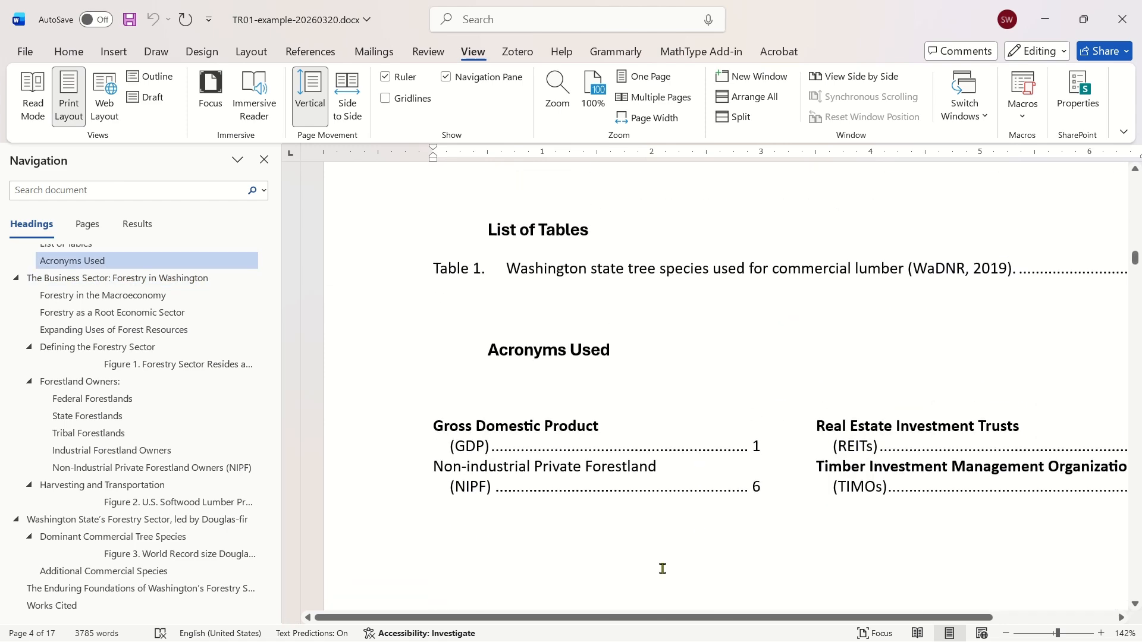
Switch to the Stehekin term report document and examine its cover, title page, table of contents and list of figures
mouse_move(759, 634)
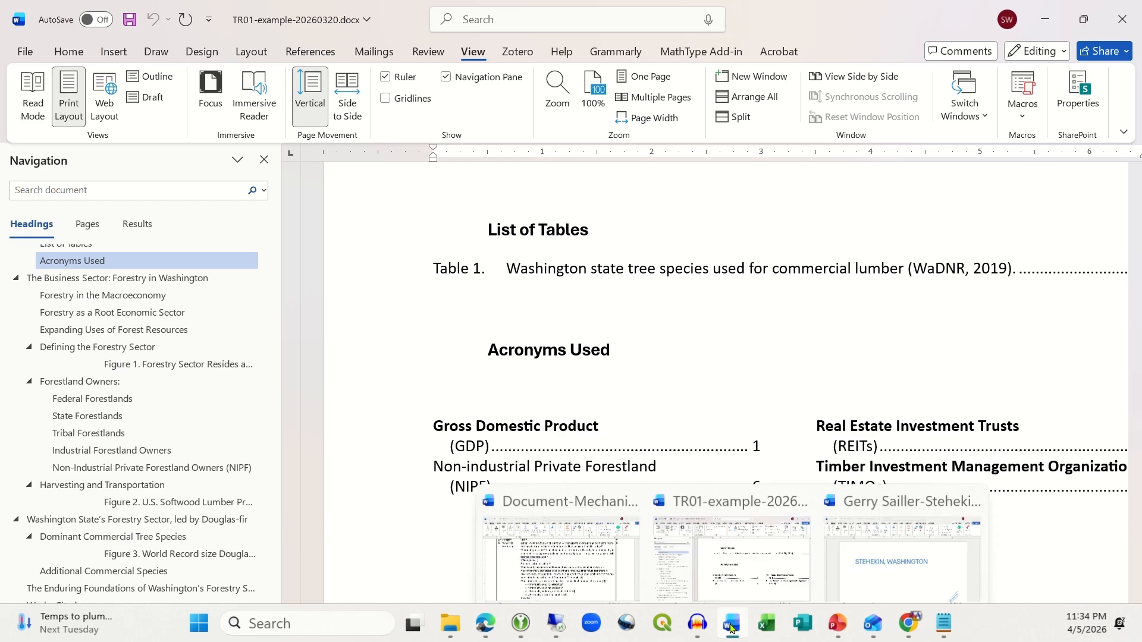
click(843, 578)
scroll(766, 365, down, 15)
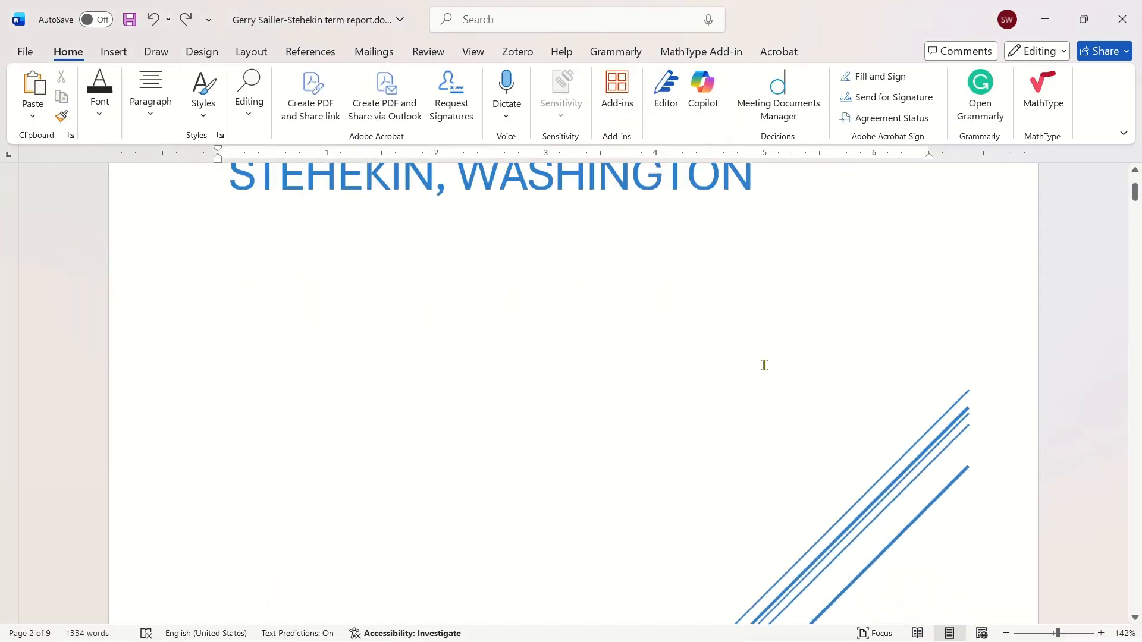
scroll(759, 403, down, 6)
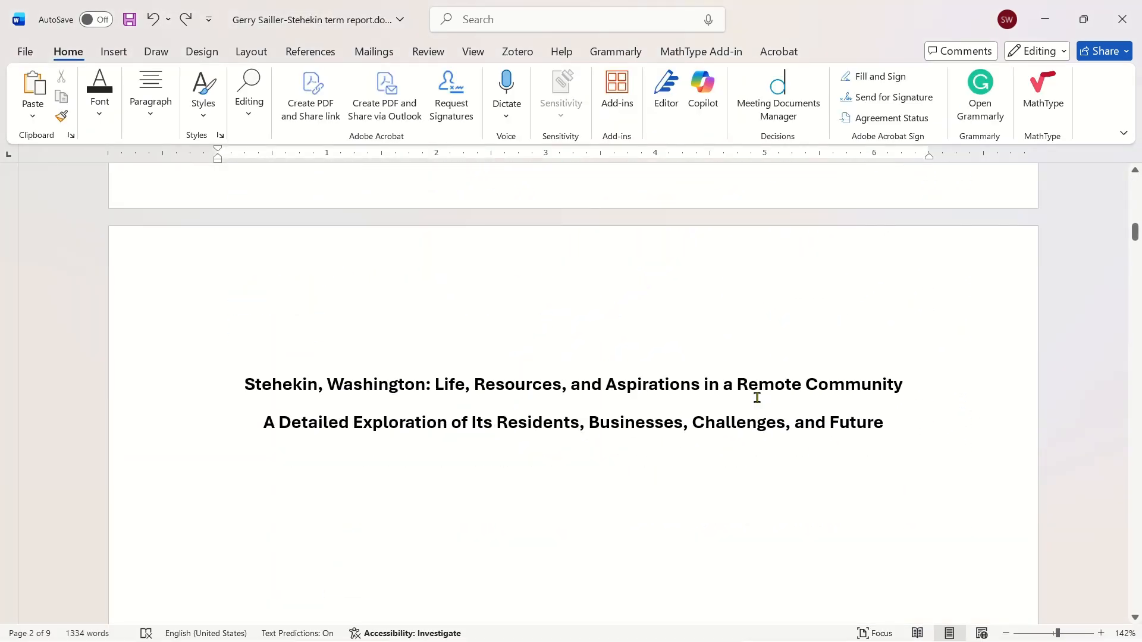
scroll(749, 430, down, 10)
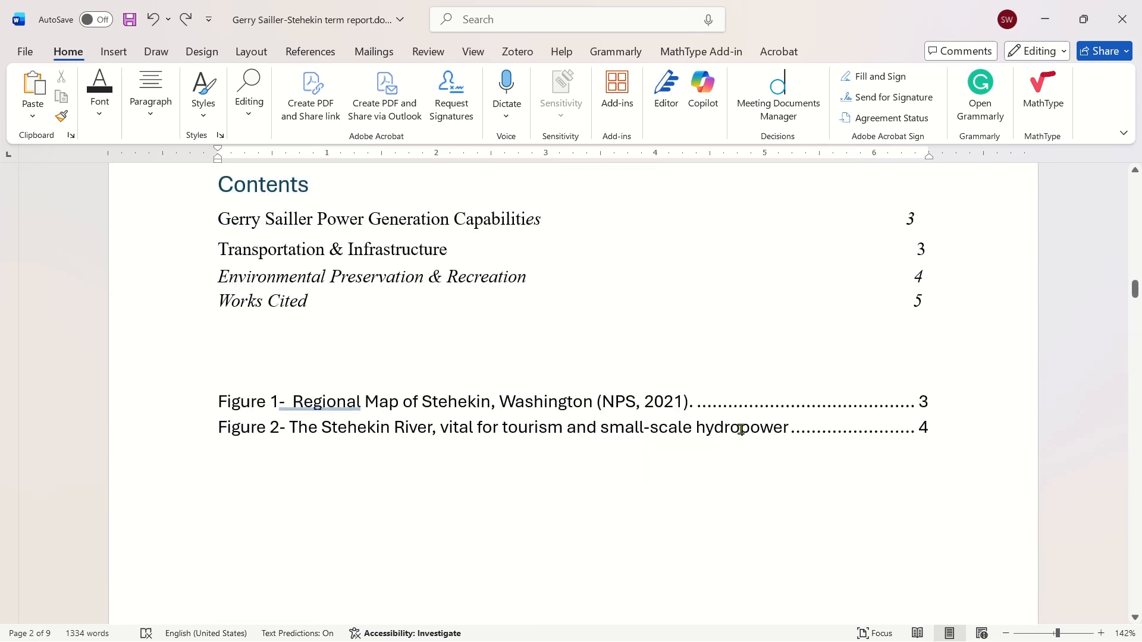
scroll(725, 432, down, 1)
scroll(499, 280, up, 2)
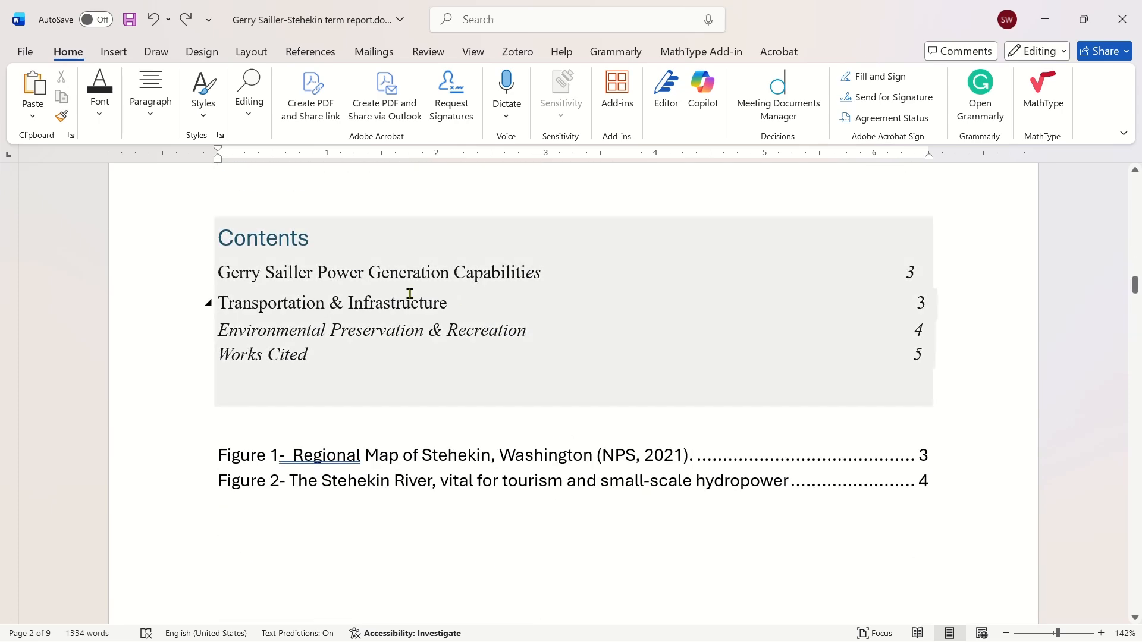
Examine the Introduction to Stehekin, Washington section, its in-text citations, and the Figure 1 map with its caption and source link
scroll(369, 461, down, 8)
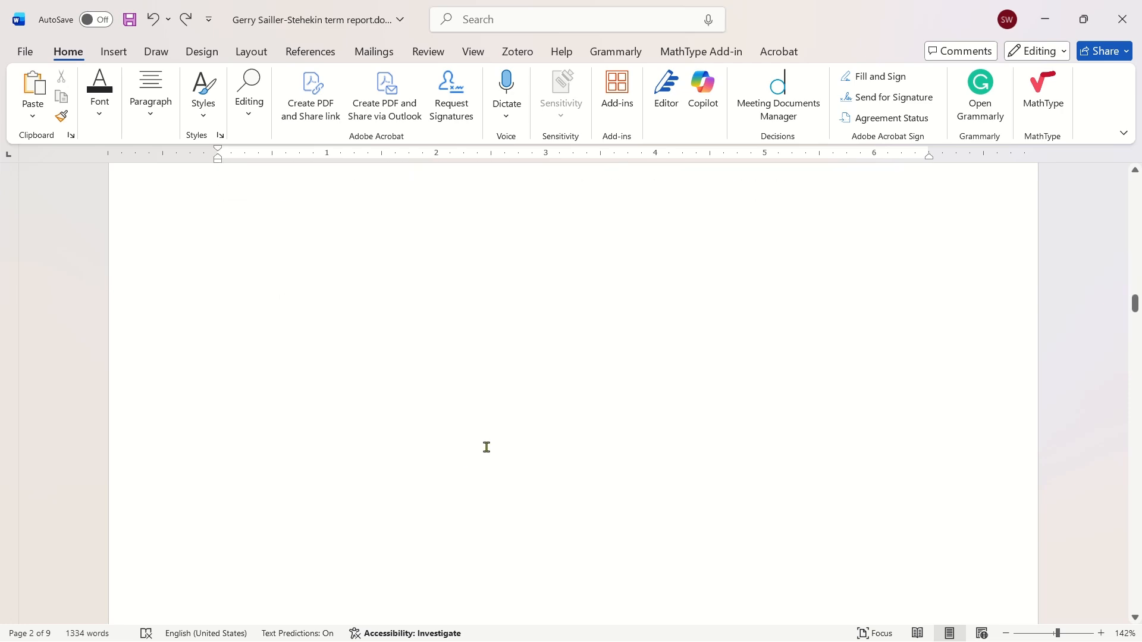
scroll(546, 429, down, 7)
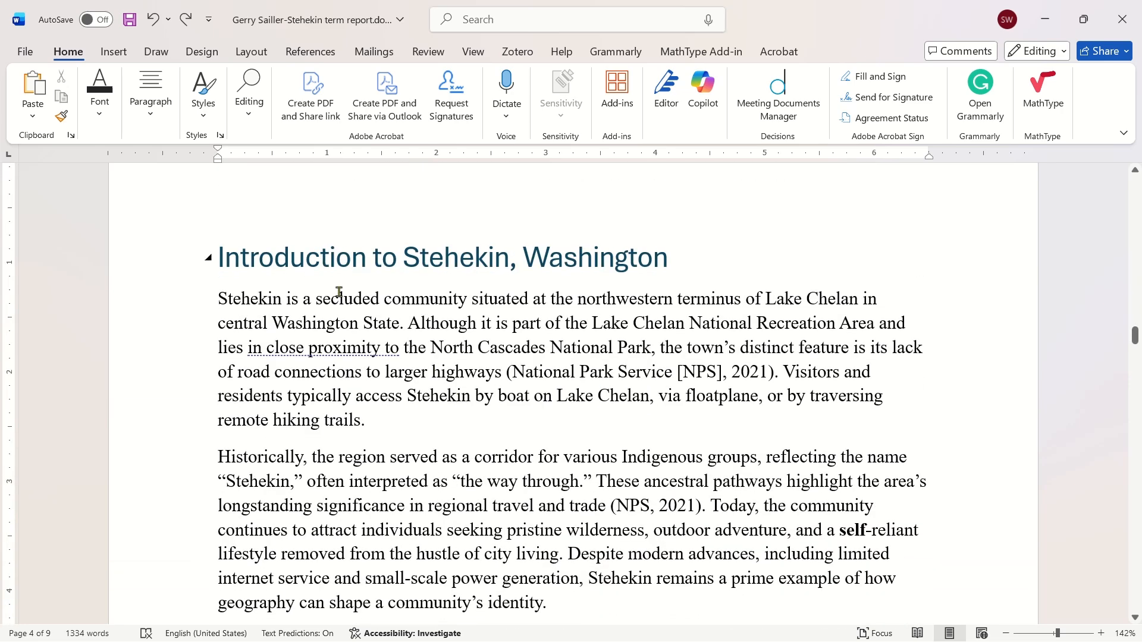
triple_click(395, 360)
scroll(476, 394, down, 3)
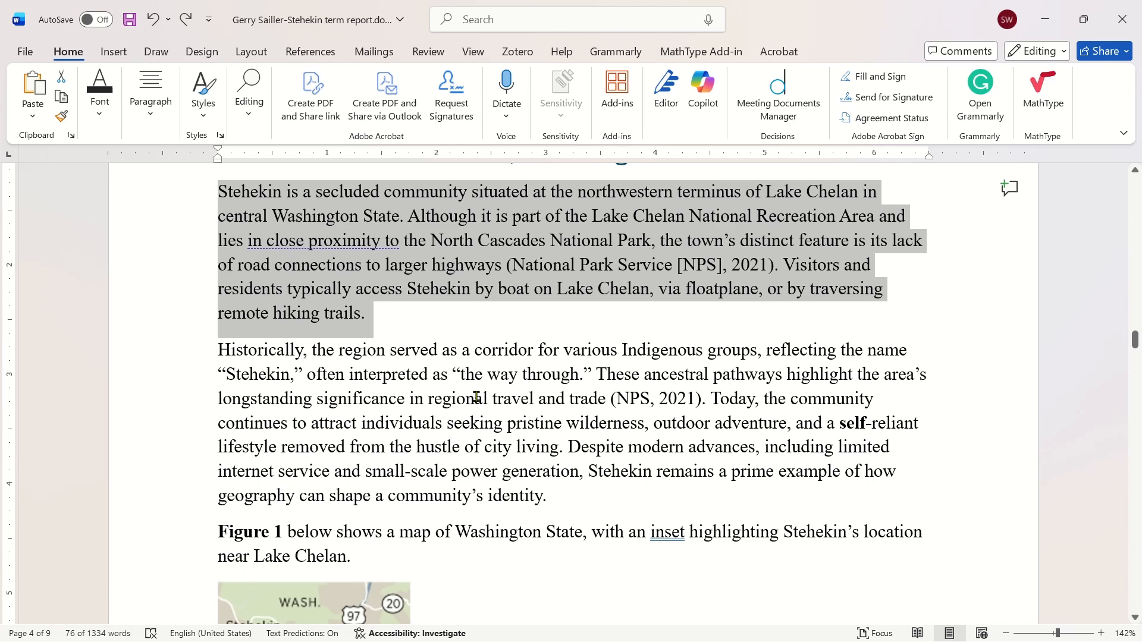
scroll(476, 397, down, 4)
click(467, 393)
scroll(467, 393, down, 6)
scroll(467, 393, up, 1)
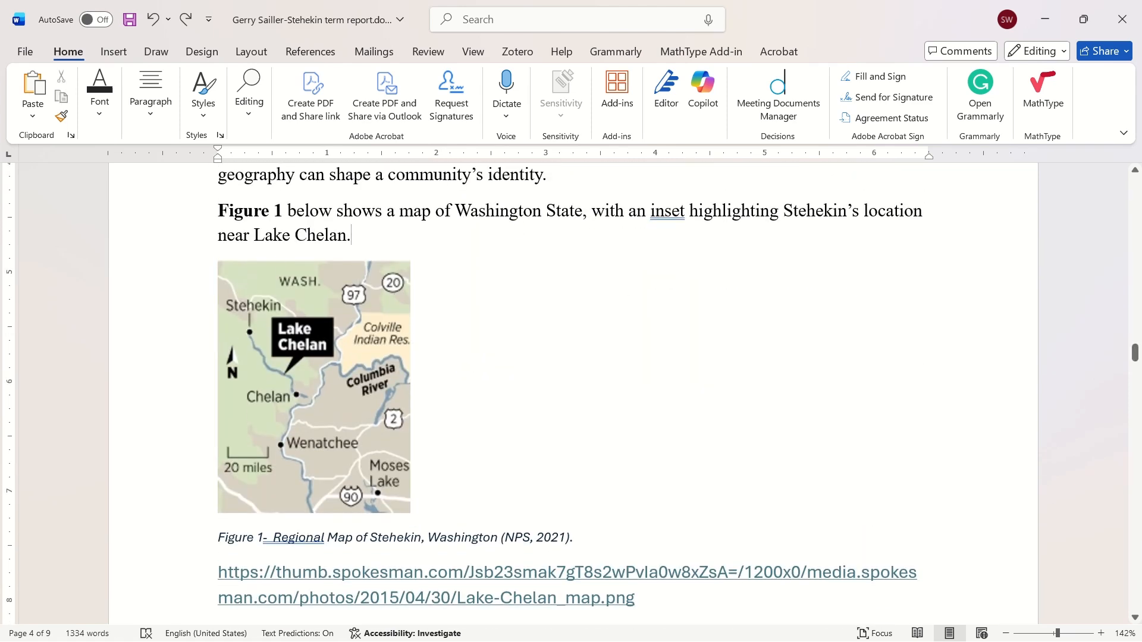
scroll(667, 457, down, 3)
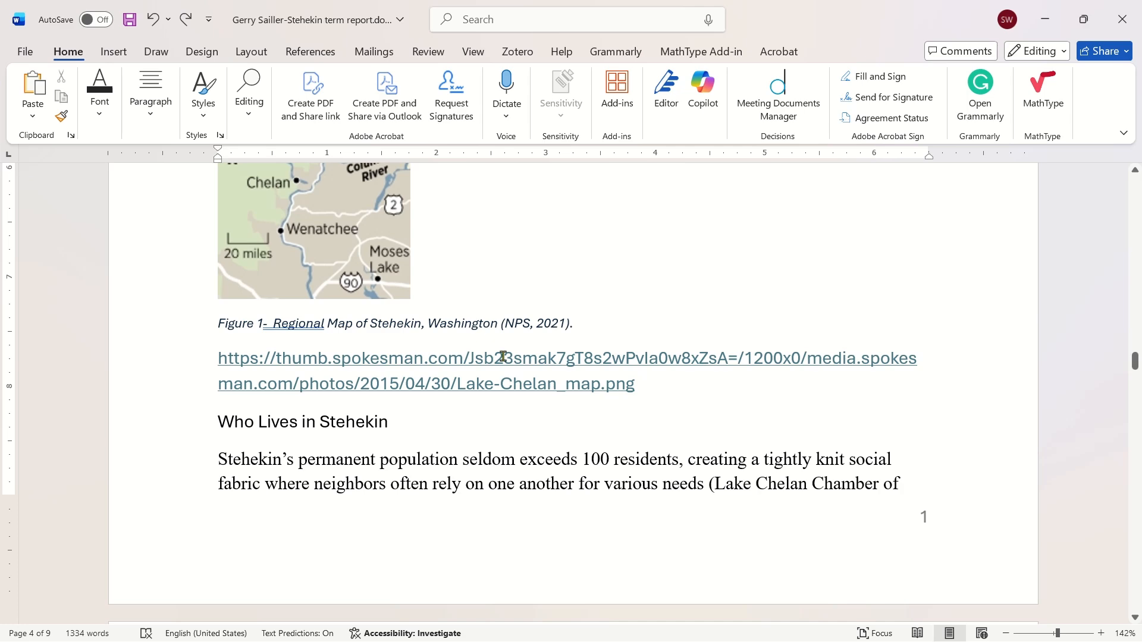
Examine the Figure 1 source link and caption, and read the Who Lives in Stehekin section with its Demographic Snapshot
triple_click(524, 370)
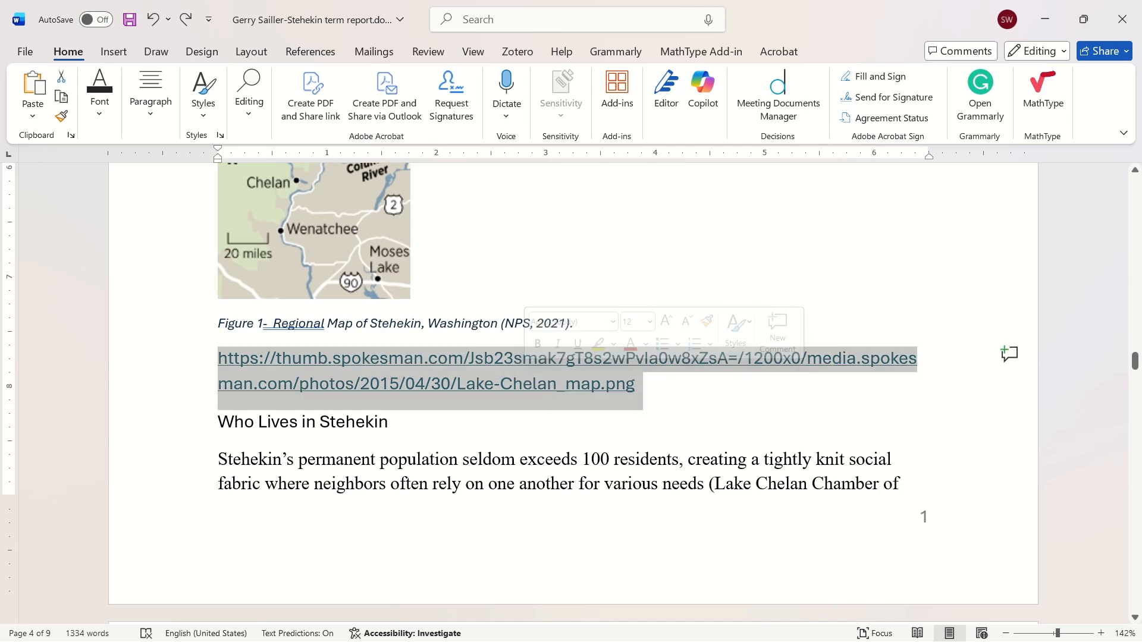
triple_click(467, 323)
click(503, 457)
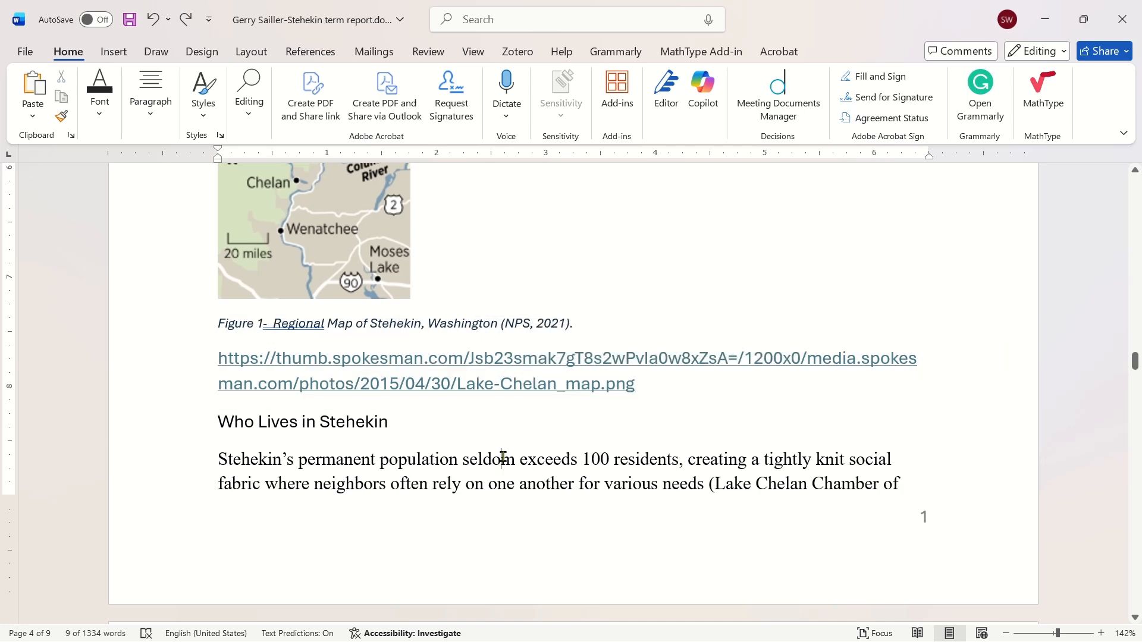
scroll(512, 452, down, 5)
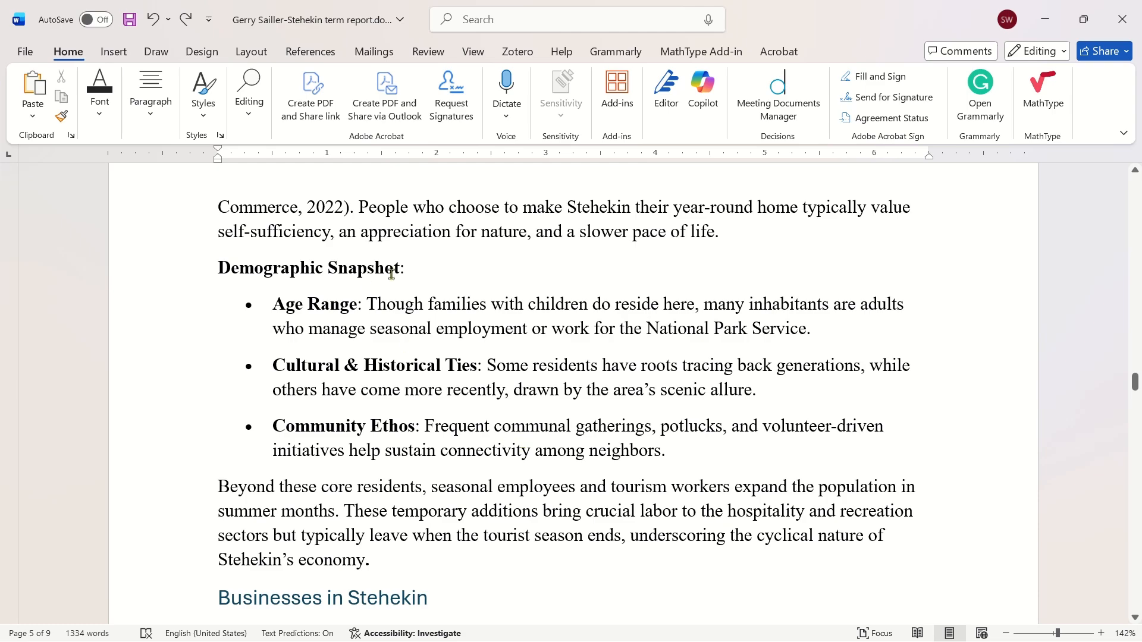
scroll(391, 274, down, 9)
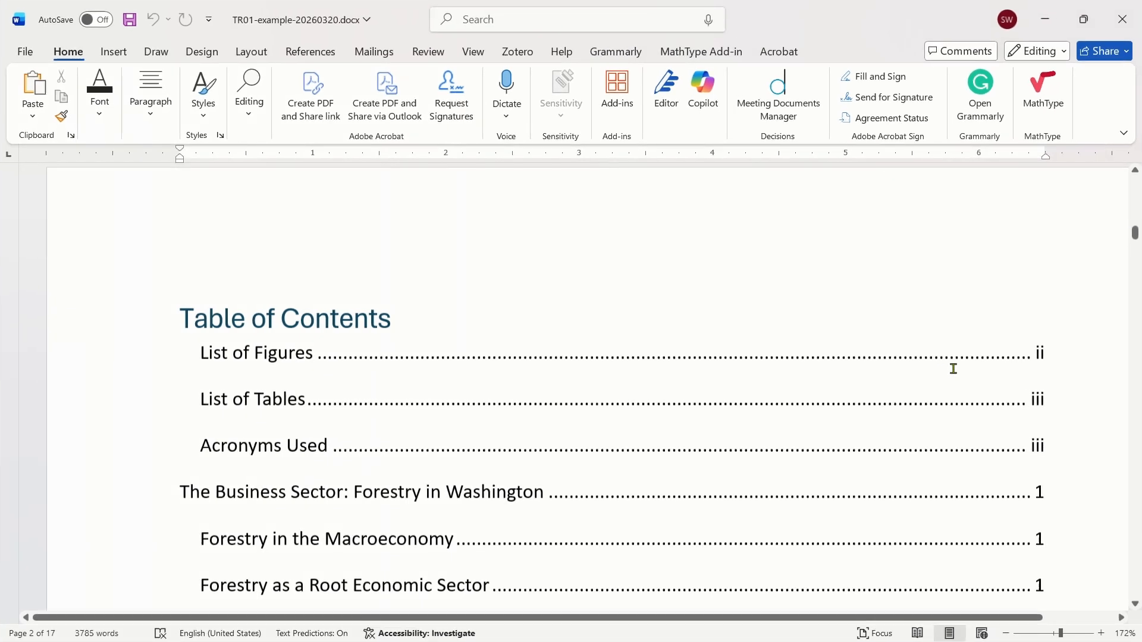
Examine the forestry report's table of contents from the List of Figures entry through the Works Cited entry
click(306, 423)
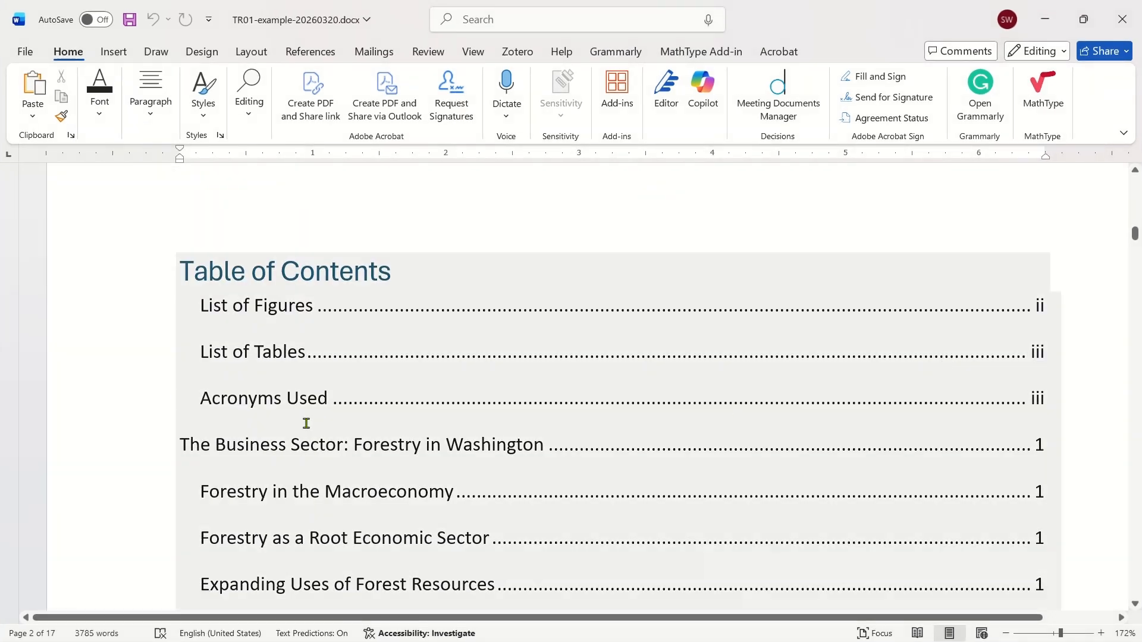
scroll(162, 377, down, 1)
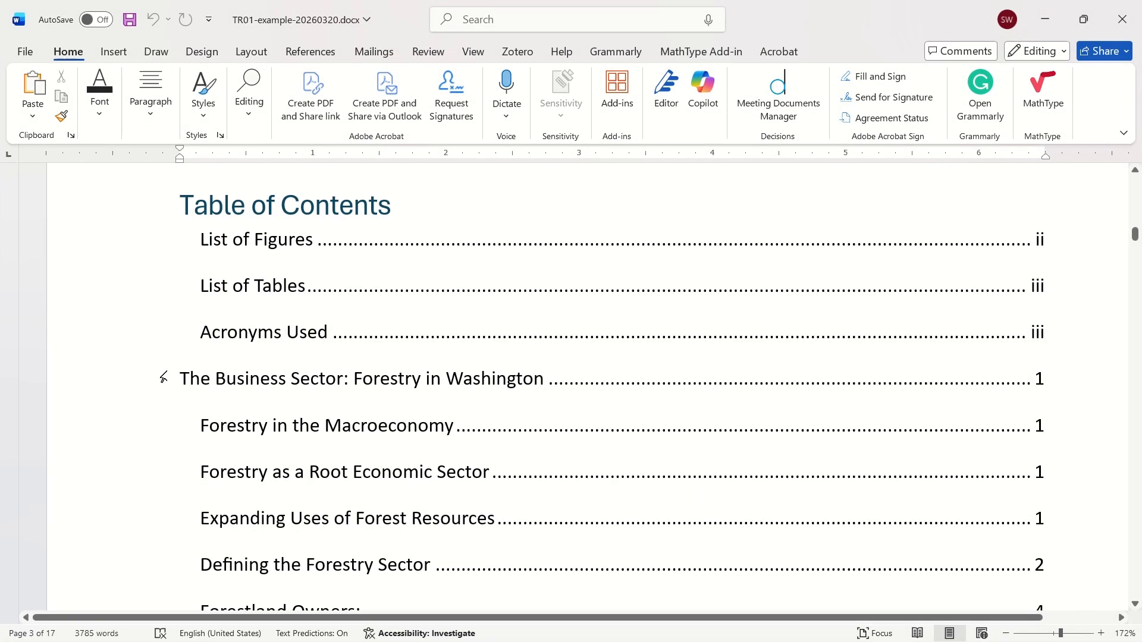
scroll(163, 377, down, 7)
scroll(169, 372, down, 7)
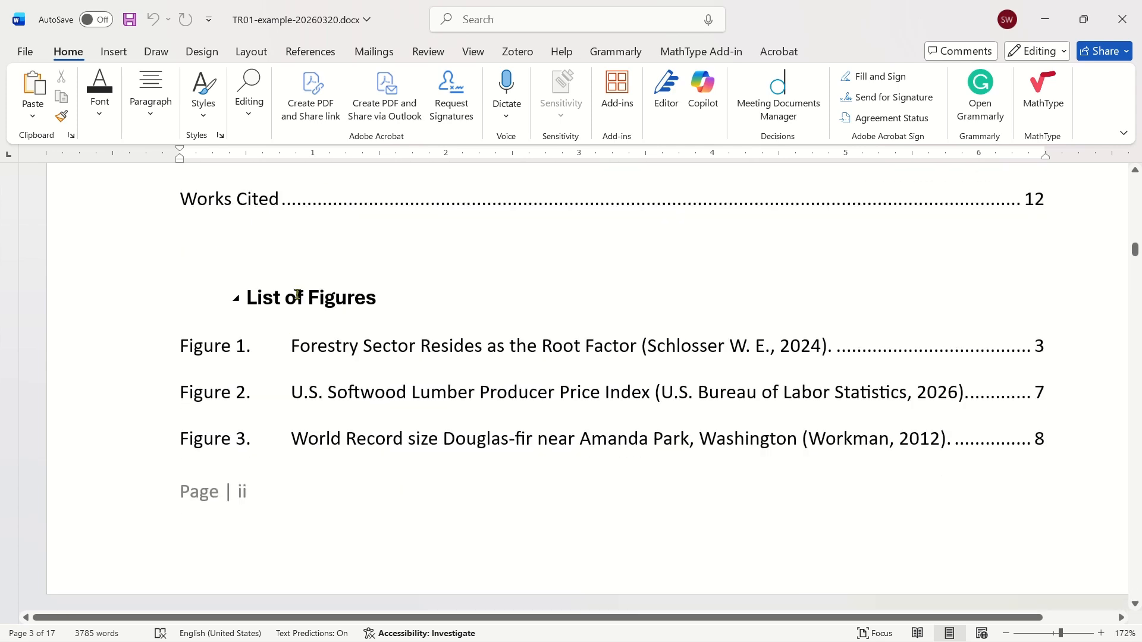
Check which heading style is applied to the List of Figures heading
click(298, 296)
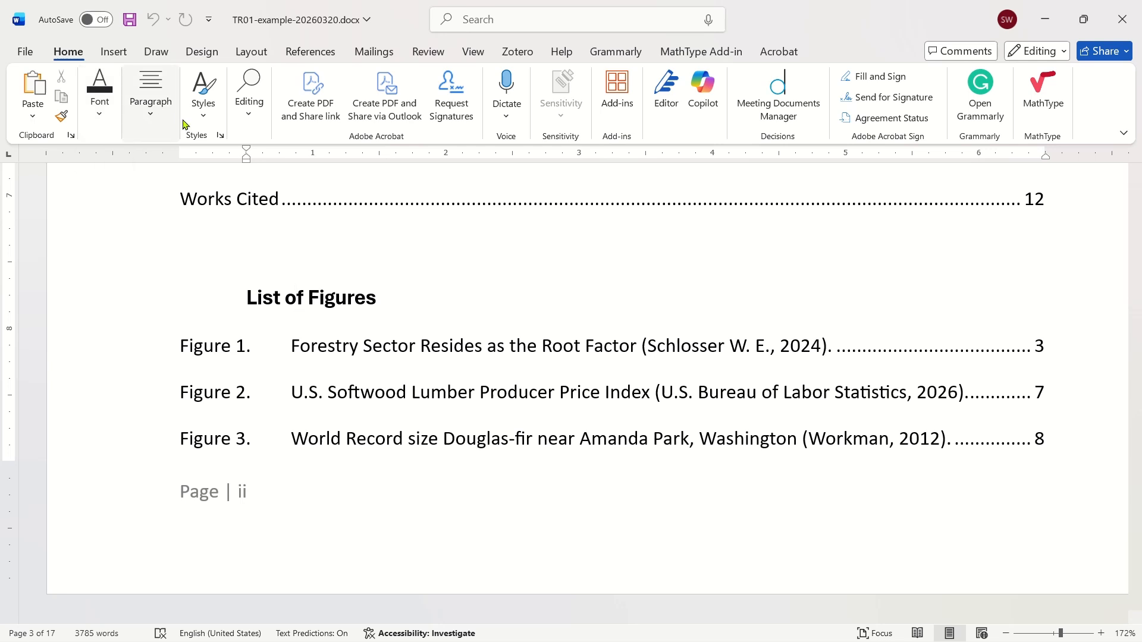
click(205, 118)
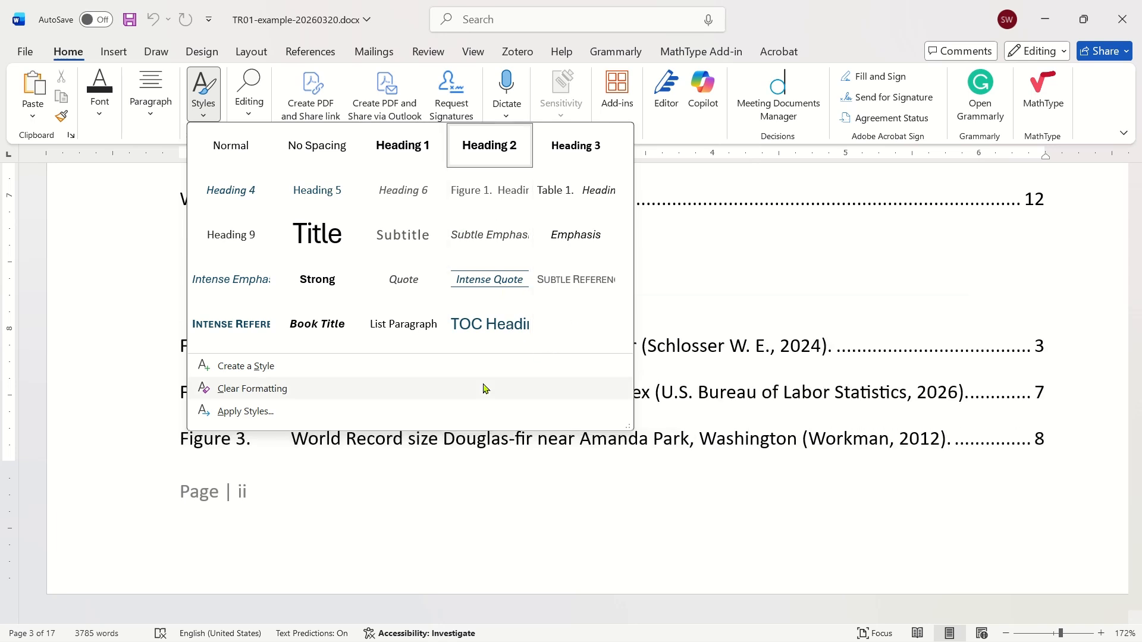
click(696, 351)
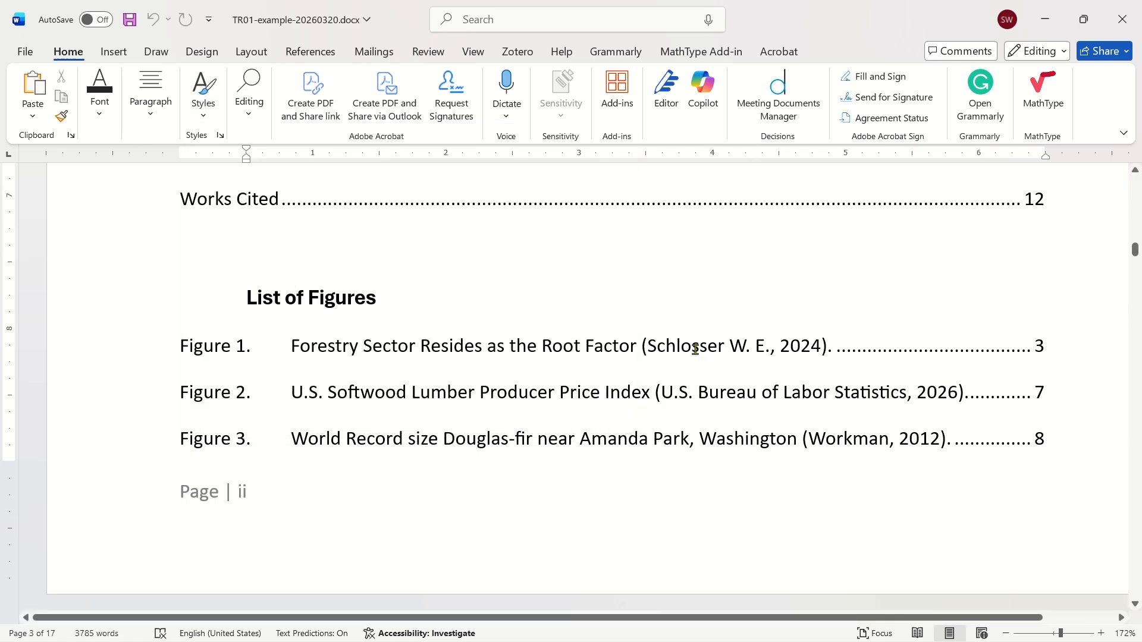
Examine the List of Tables, Acronyms Used and List of Figures sections in the front matter
scroll(629, 337, down, 5)
scroll(593, 325, down, 3)
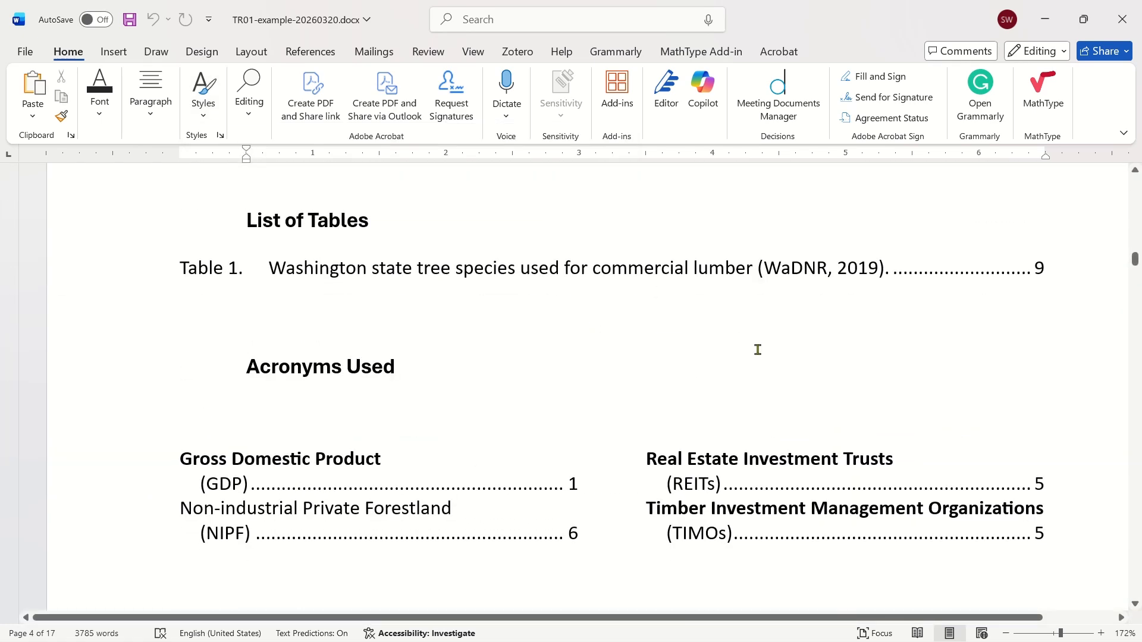
scroll(757, 349, down, 3)
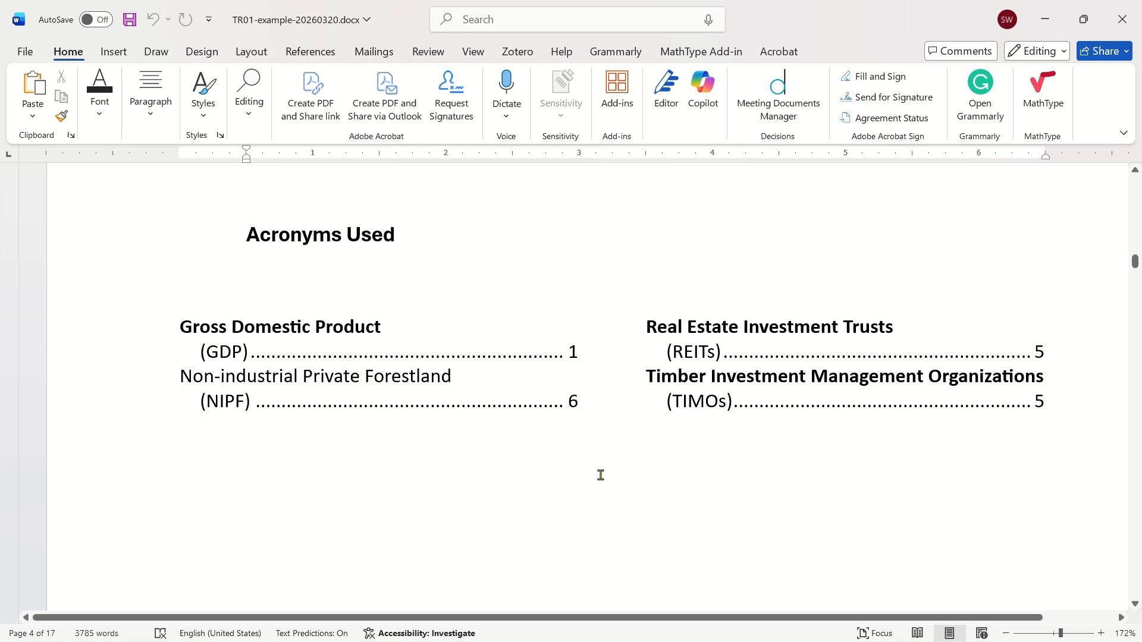
scroll(601, 474, up, 6)
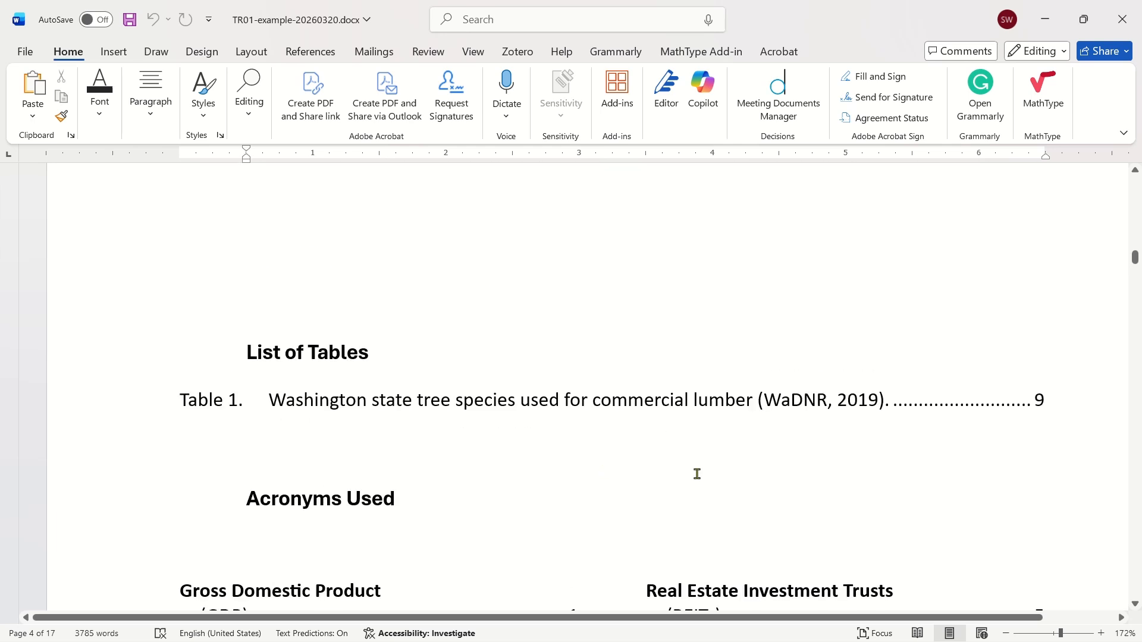
scroll(684, 470, up, 10)
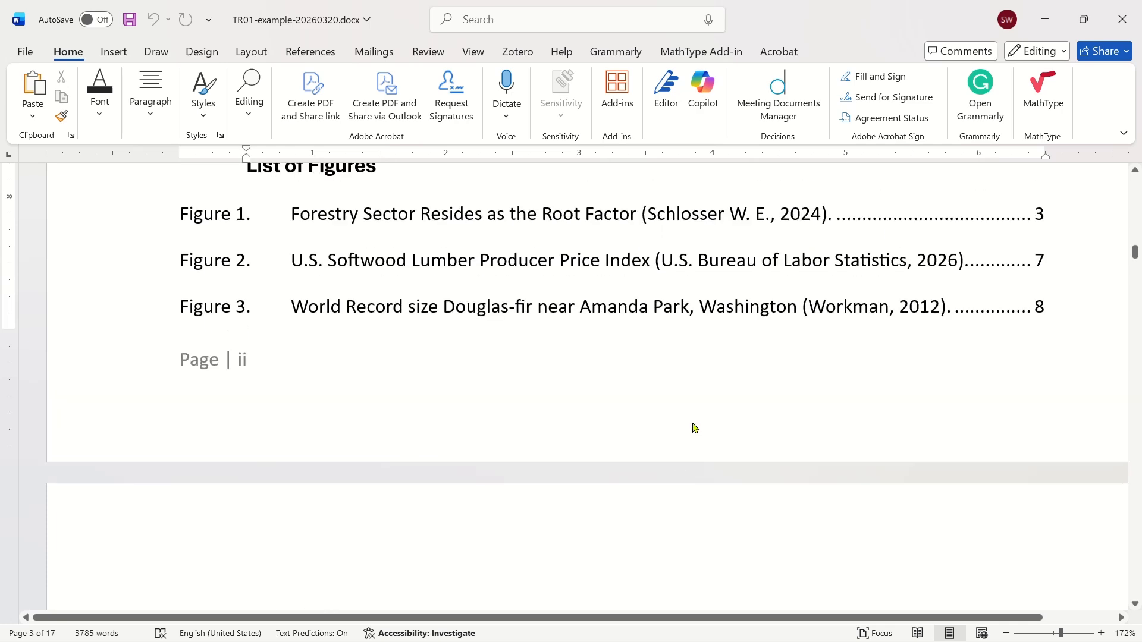
scroll(690, 431, up, 1)
Go to the end of the report and examine the Works Cited entries back to the section's heading
drag(1135, 250, 958, 462)
scroll(857, 449, down, 5)
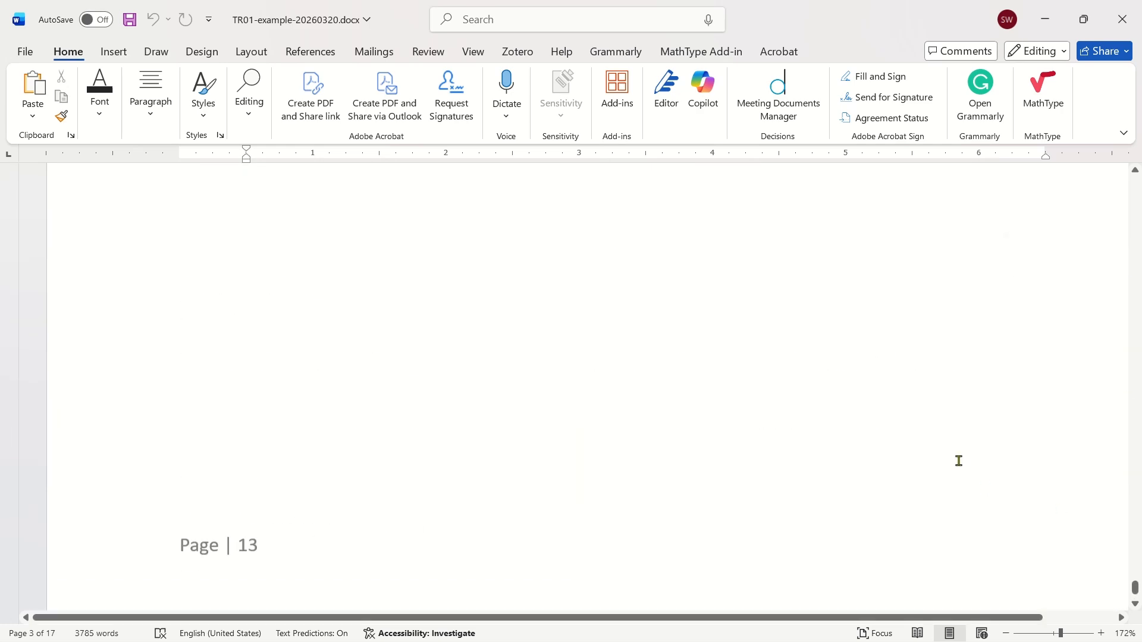
scroll(890, 450, up, 5)
scroll(890, 451, up, 15)
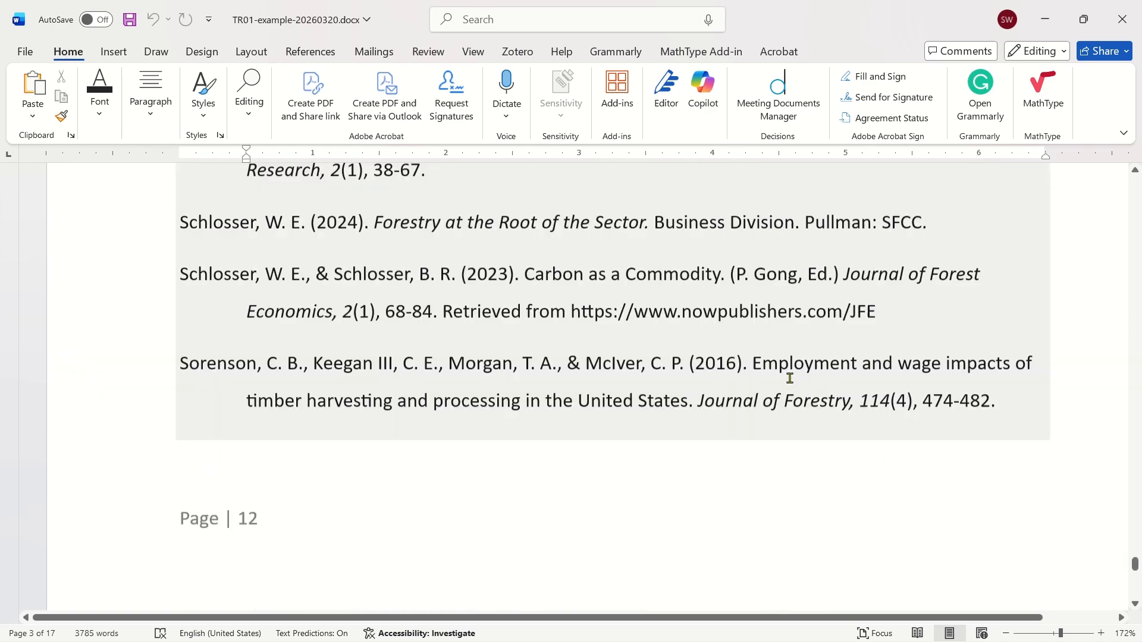
scroll(789, 381, up, 8)
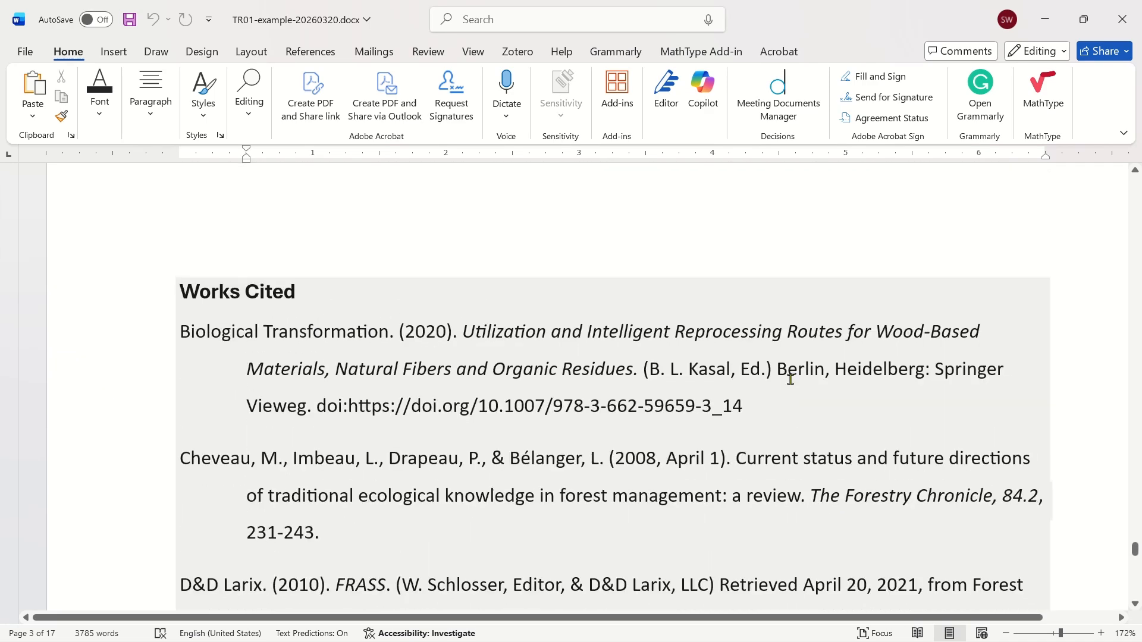
scroll(798, 382, down, 2)
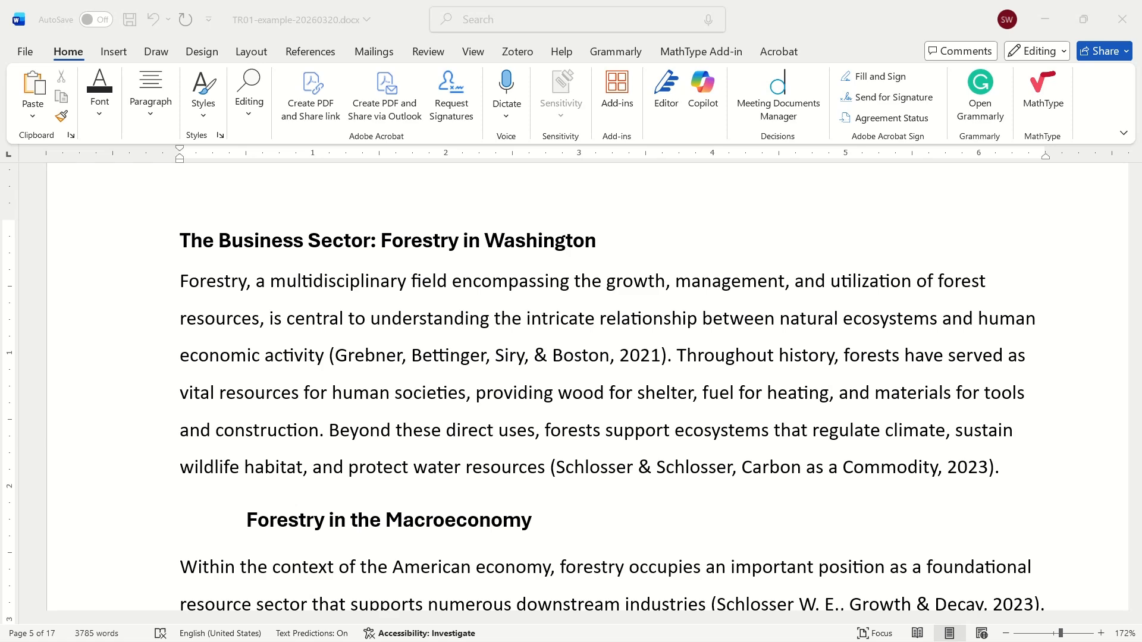
Read through the opening of The Business Sector: Forestry in Washington and the Forestry in the Macroeconomy section
click(493, 343)
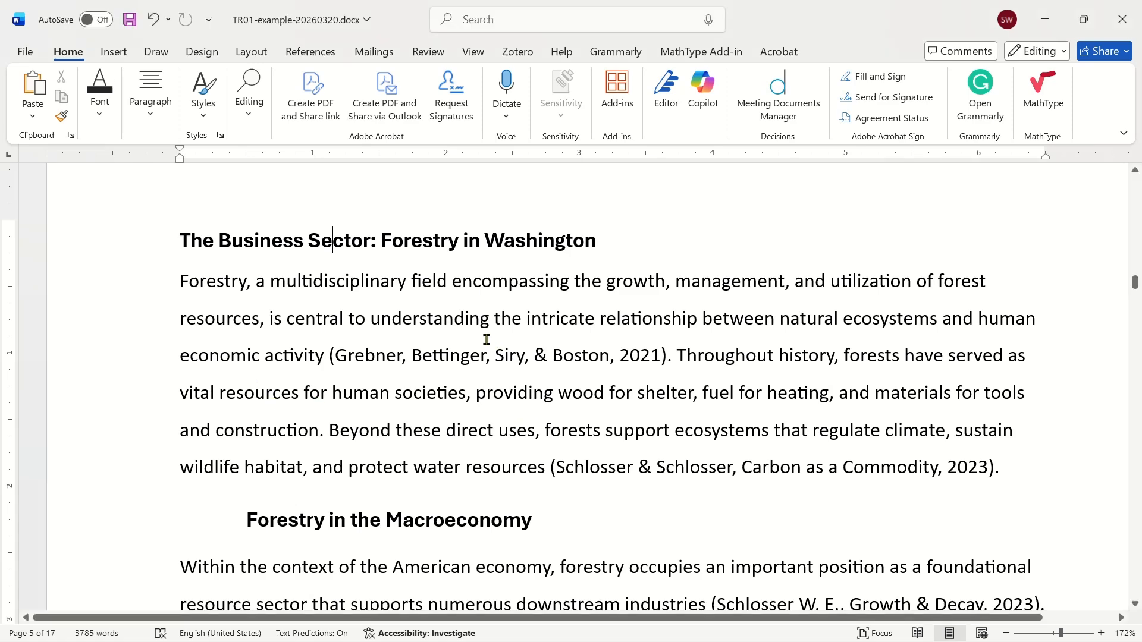
scroll(488, 341, down, 3)
scroll(486, 339, down, 7)
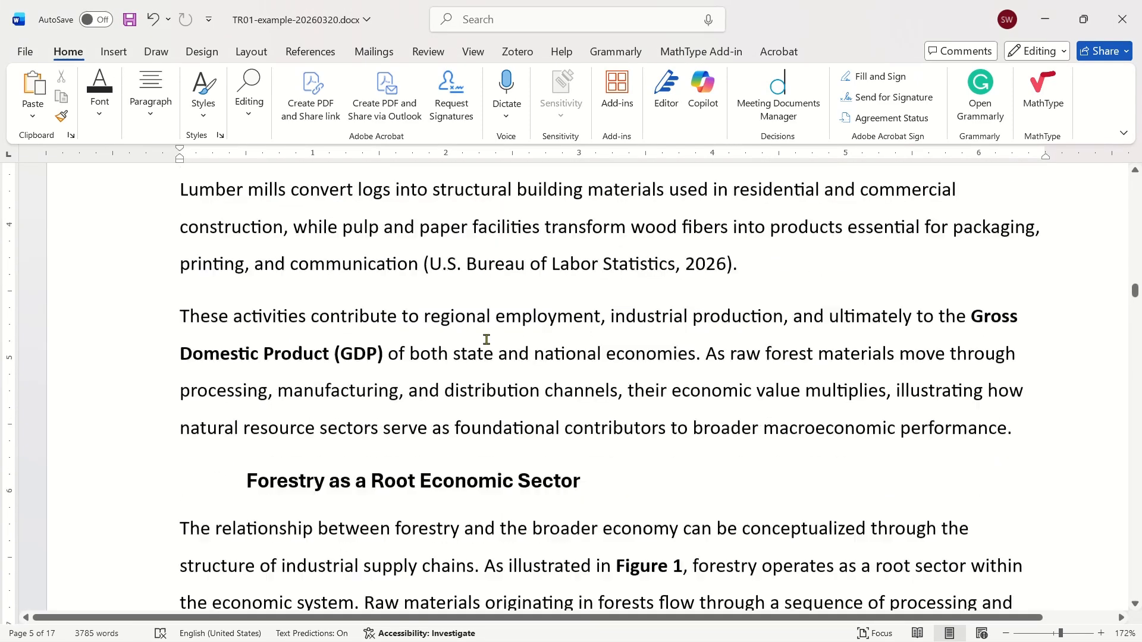
Inspect the Heading 2 style definition from the Forestry as a Root Economic Sector heading, including its font colour options
click(405, 252)
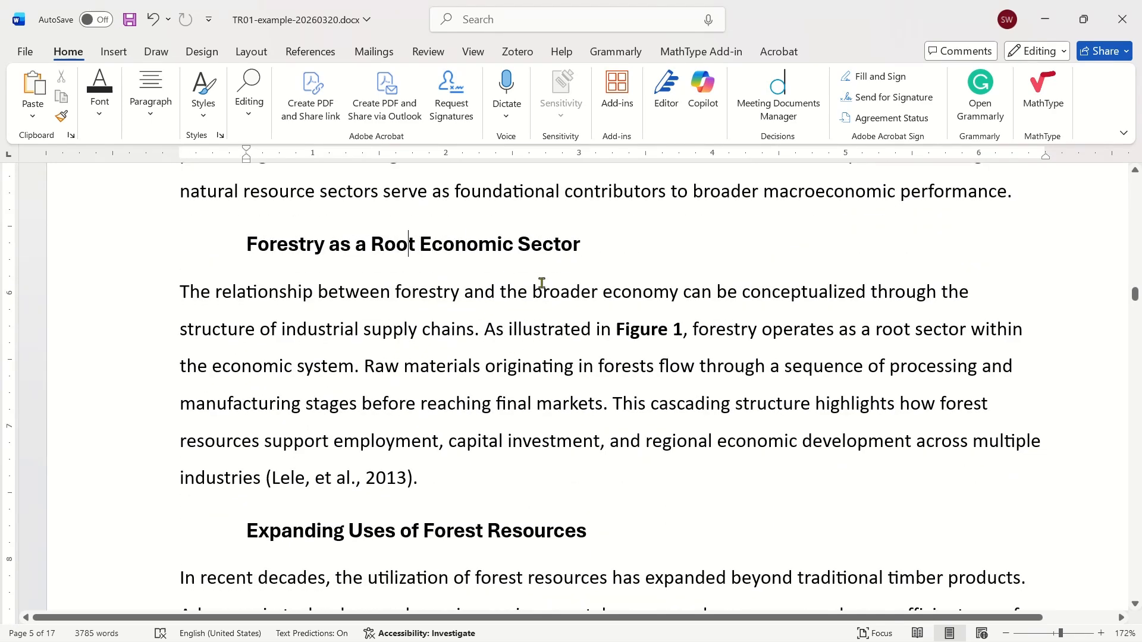
click(201, 110)
right_click(490, 143)
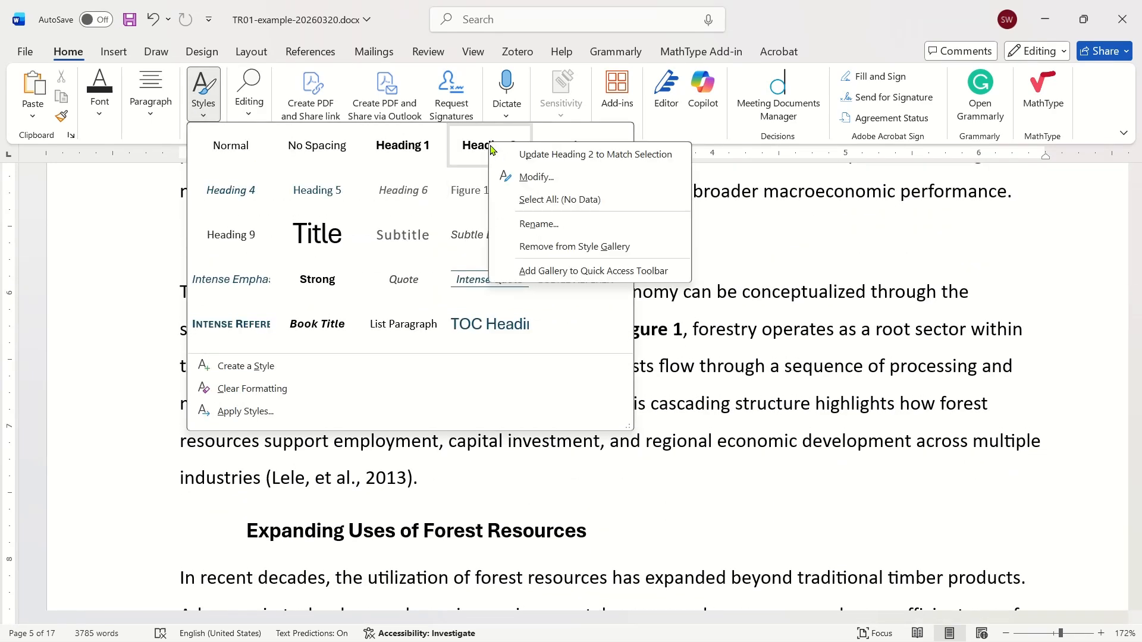
click(529, 179)
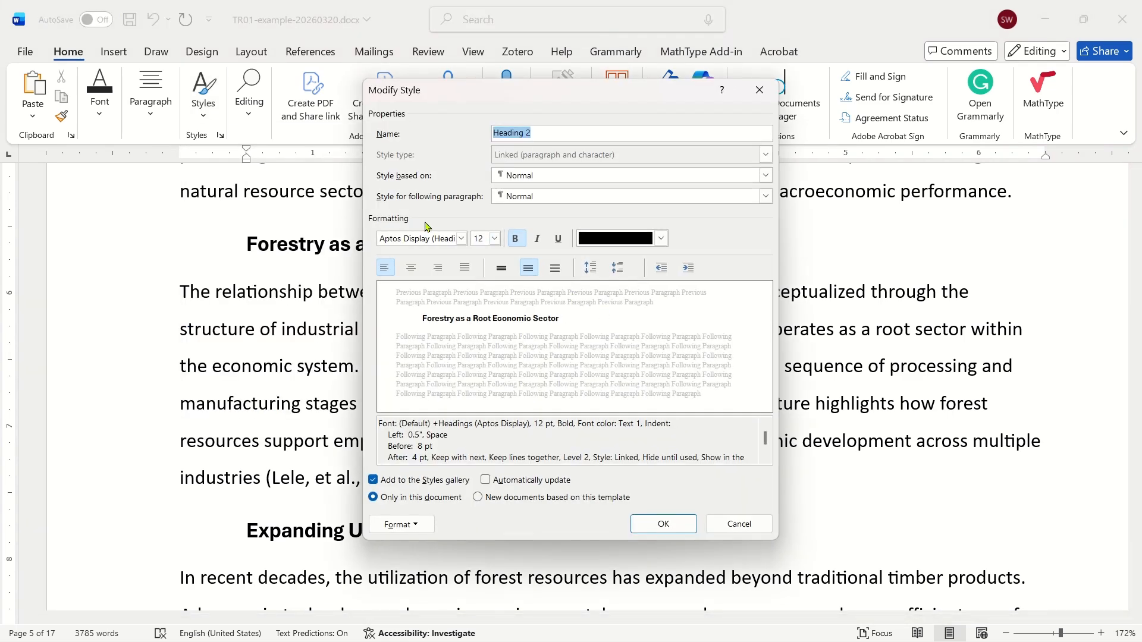
click(660, 239)
click(661, 238)
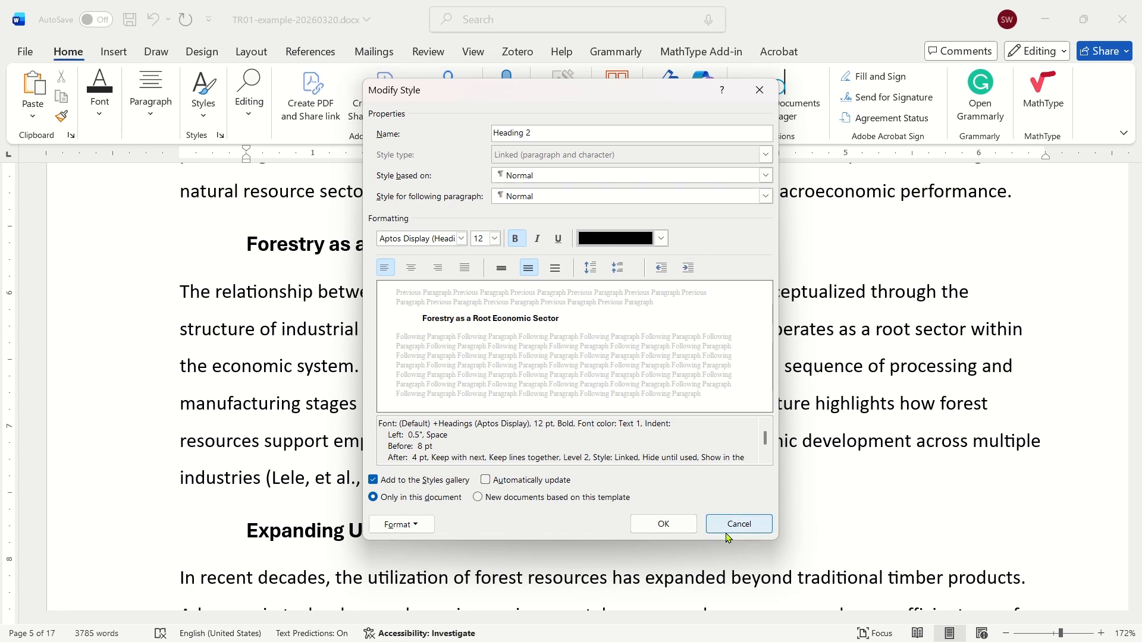
click(660, 524)
Examine the Expanding Uses of Forest Resources and Defining the Forestry Sector sections, and return to the cover and title page
click(636, 407)
scroll(636, 407, down, 10)
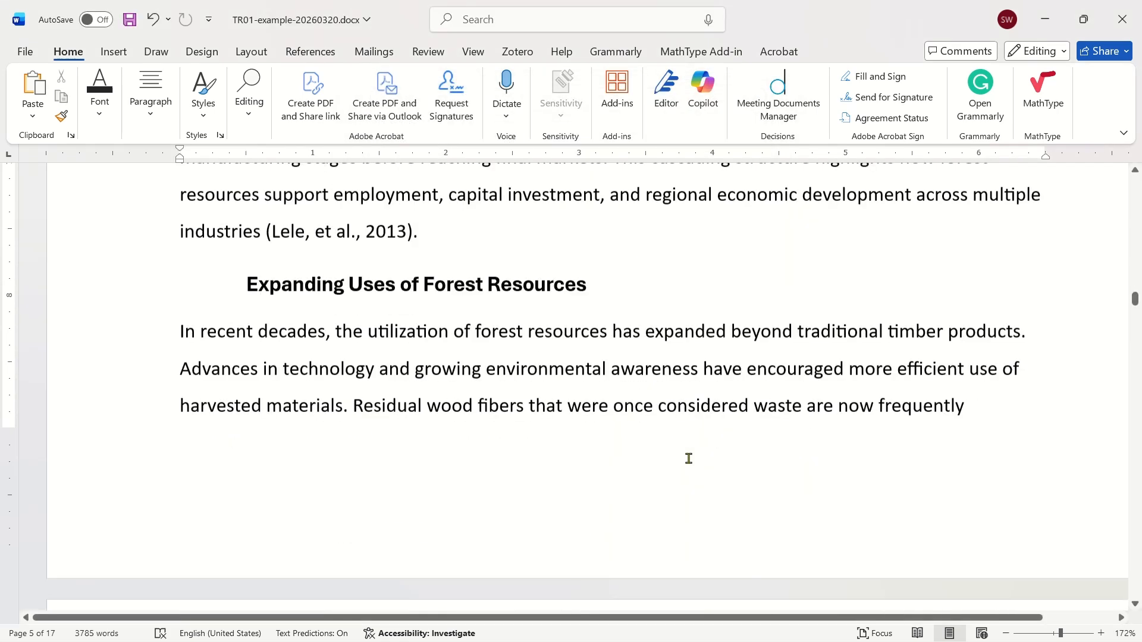
scroll(714, 442, down, 3)
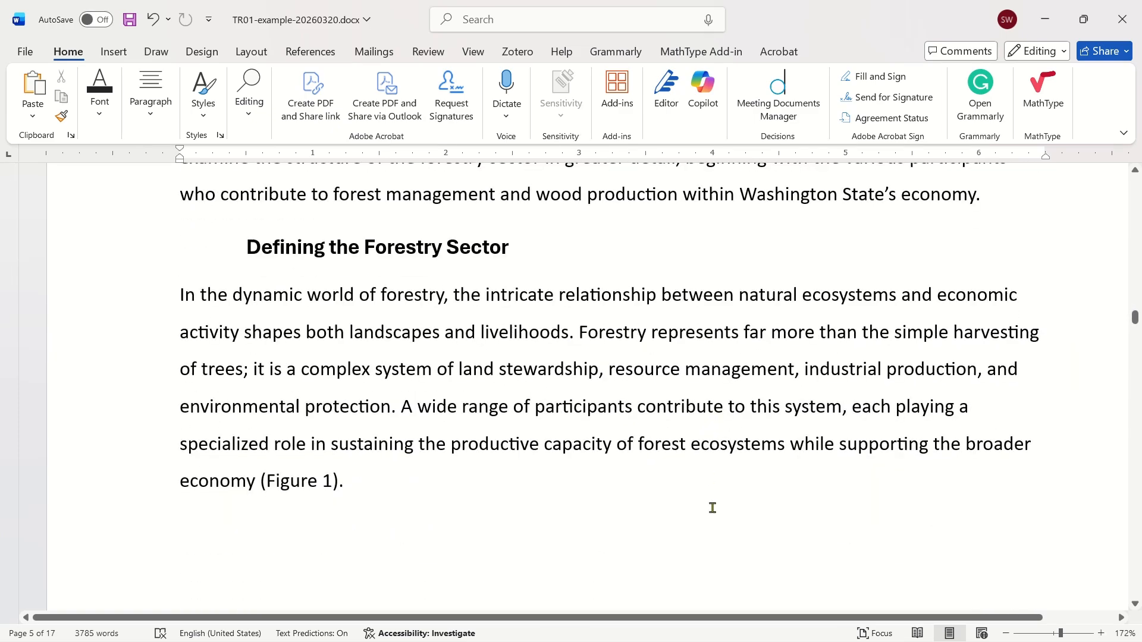
scroll(781, 507, up, 20)
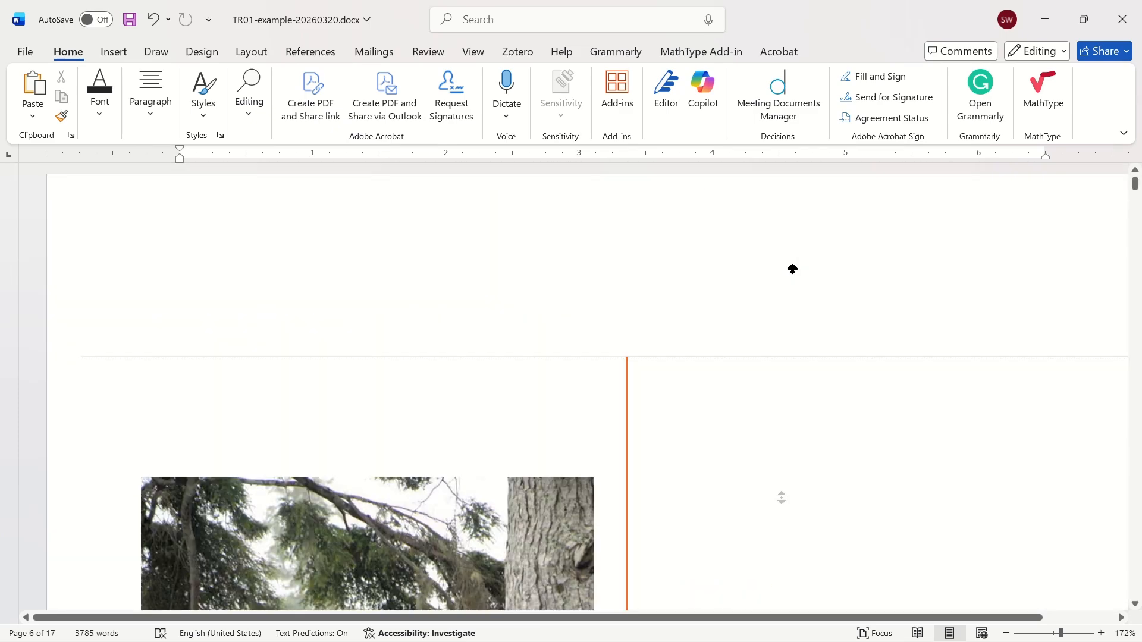
scroll(775, 318, down, 5)
scroll(743, 375, down, 15)
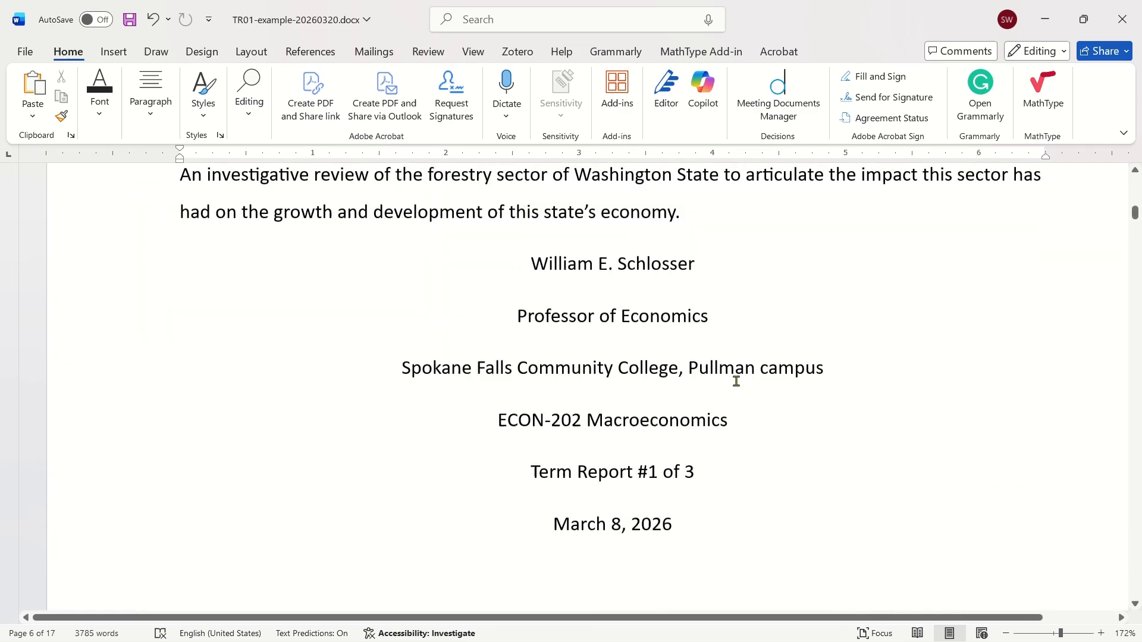
Update the entire table of contents, including both headings and page numbers
scroll(741, 372, down, 5)
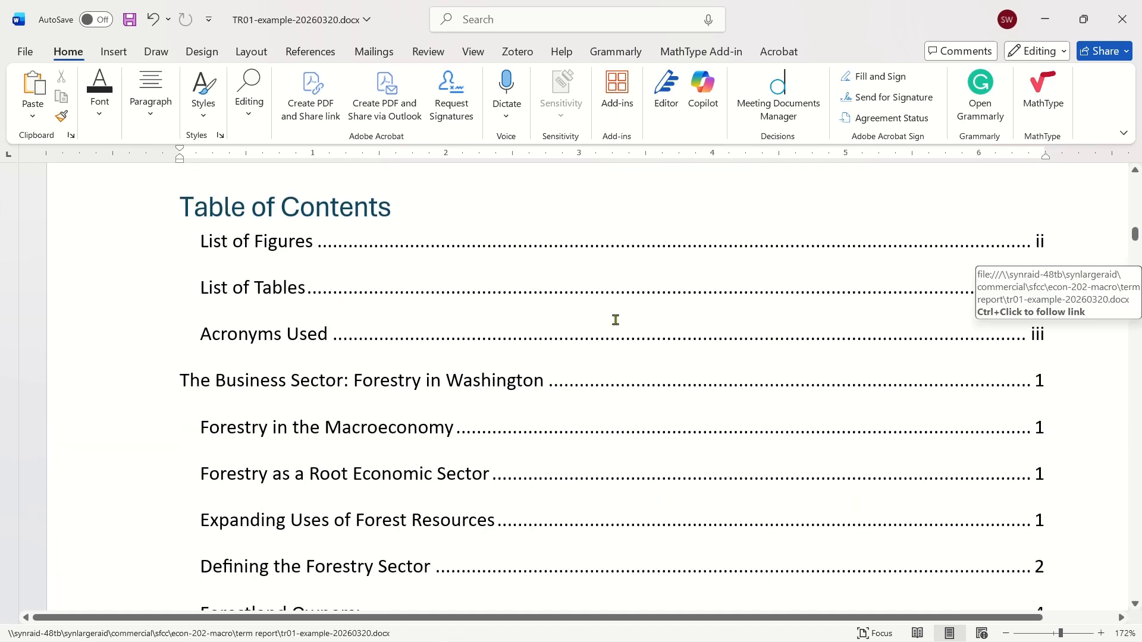
click(538, 301)
right_click(531, 303)
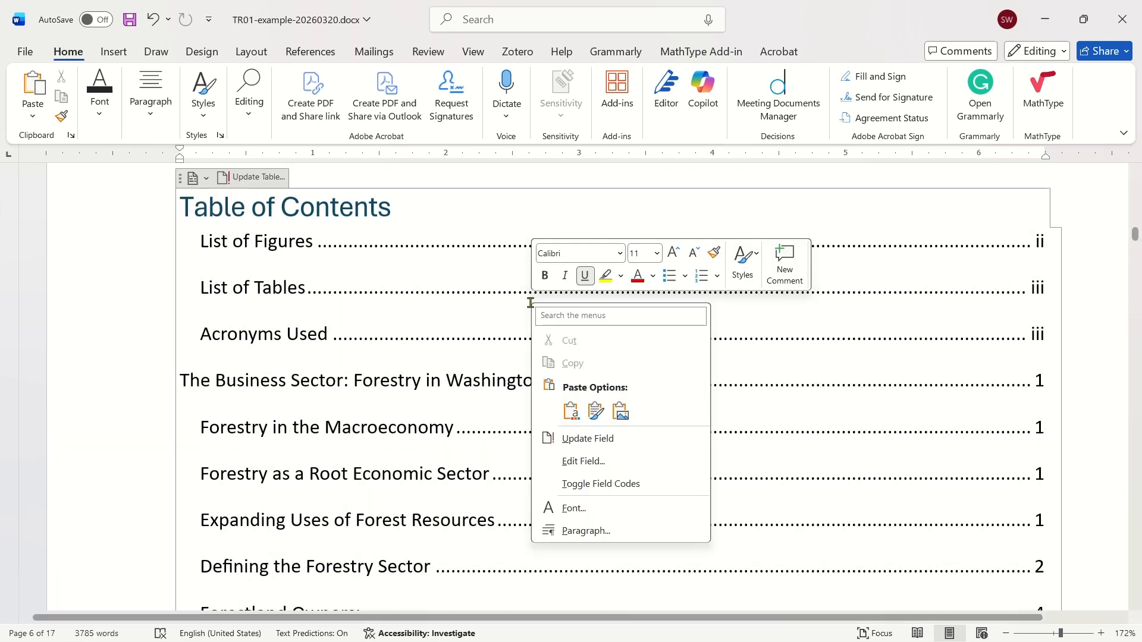
click(634, 448)
click(519, 331)
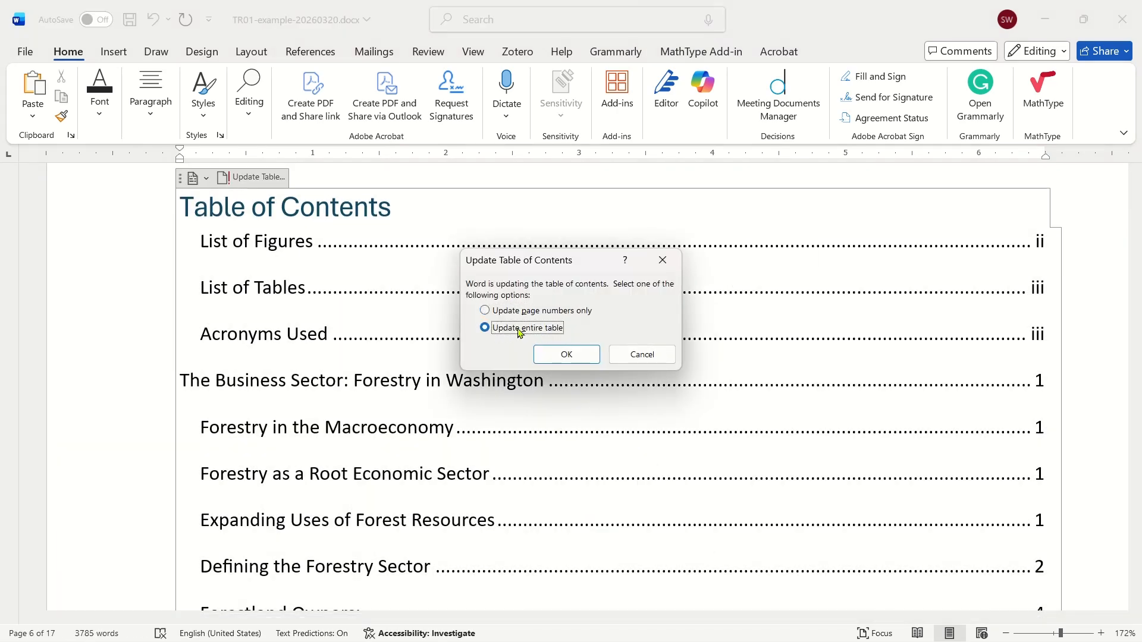
click(566, 355)
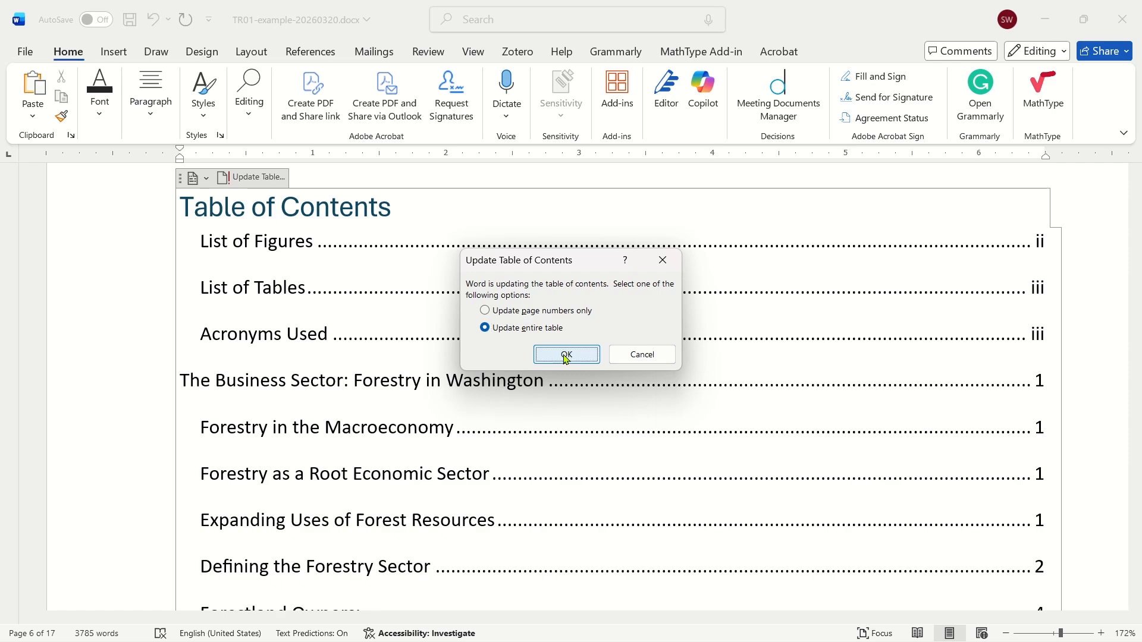